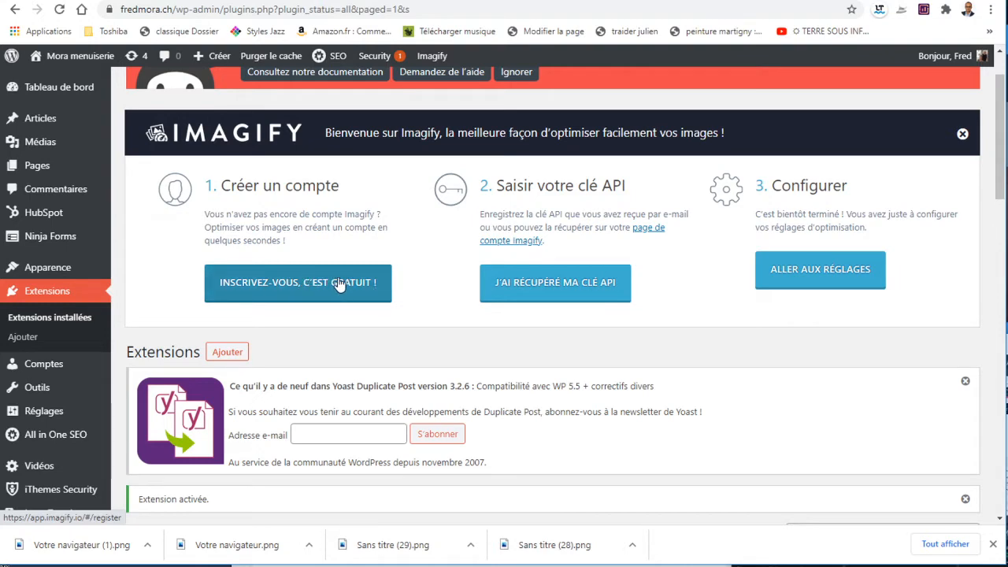
Open the Imagify API key entry, switch to the Infomaniak webmail and copy the API key from the welcome e-mail
{"action": "left_click", "coordinate": [532, 288]}
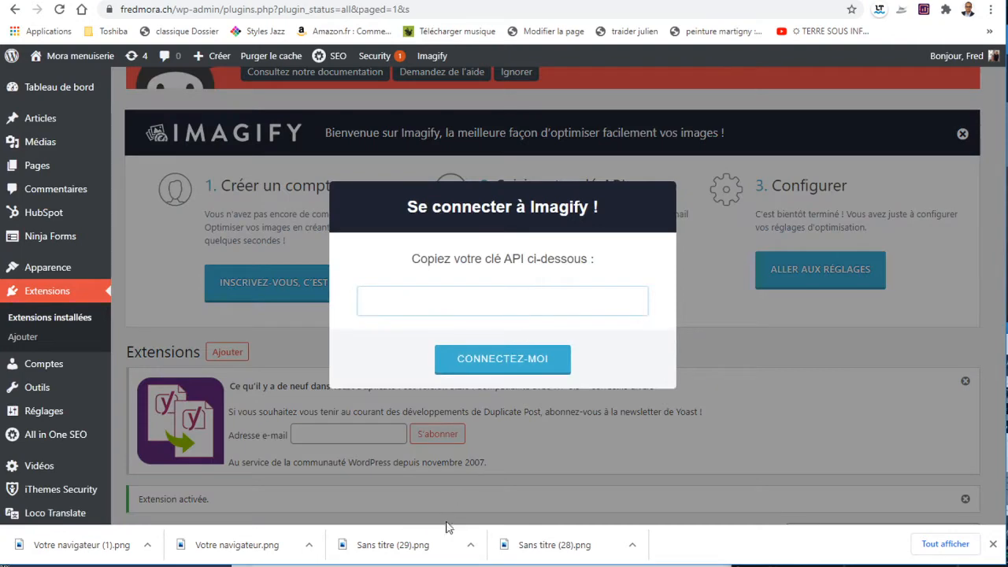
{"action": "key", "text": "alt+Tab"}
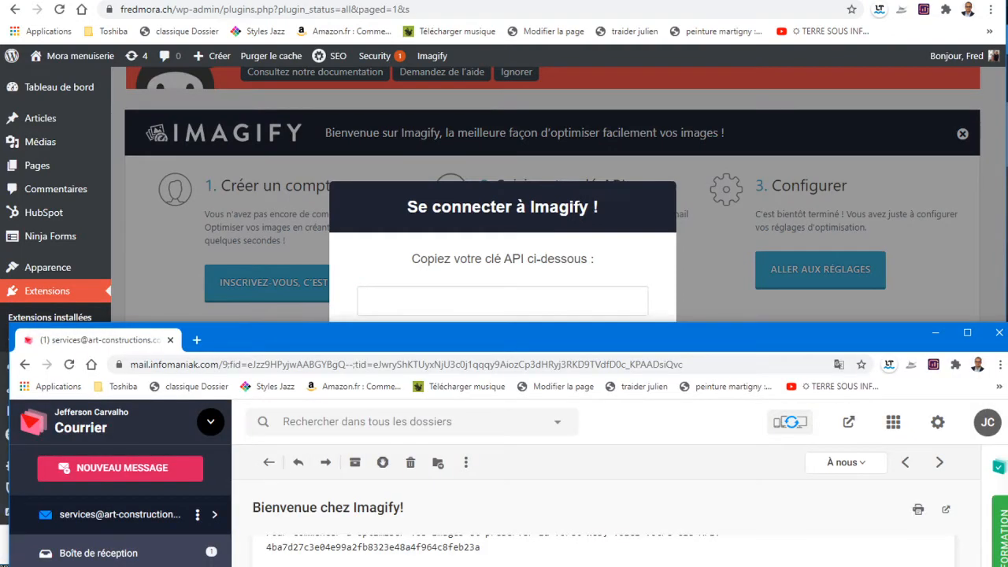
{"action": "scroll", "coordinate": [590, 543], "scroll_direction": "down", "scroll_amount": 2}
{"action": "scroll", "coordinate": [603, 550], "scroll_direction": "up", "scroll_amount": 2}
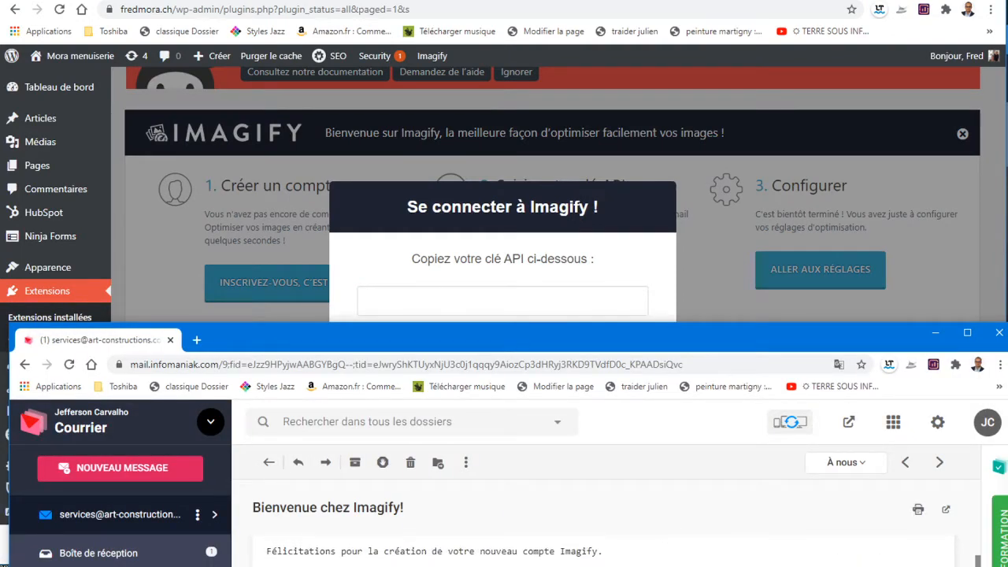
{"action": "scroll", "coordinate": [590, 543], "scroll_direction": "up", "scroll_amount": 1}
{"action": "scroll", "coordinate": [590, 543], "scroll_direction": "down", "scroll_amount": 3}
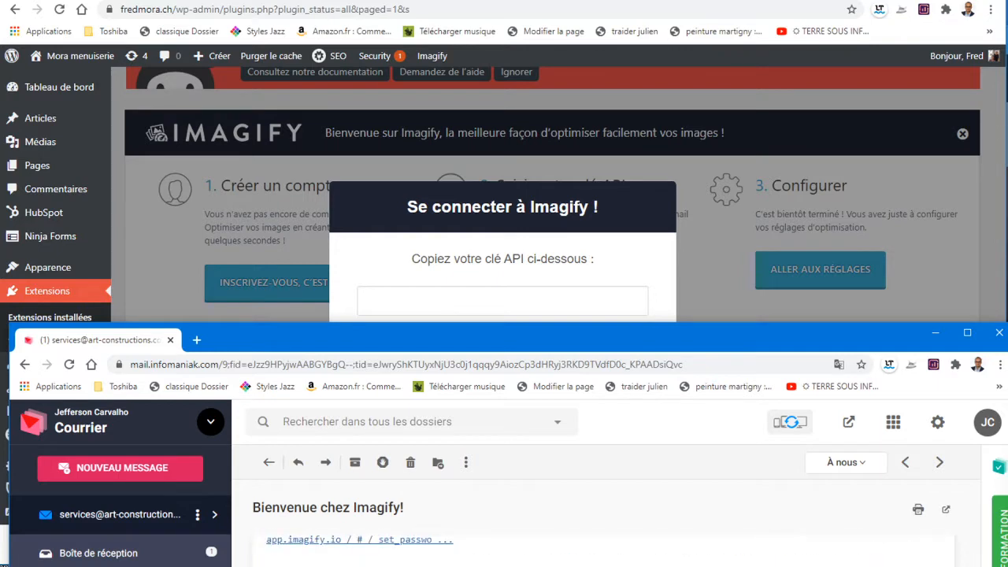
{"action": "scroll", "coordinate": [591, 551], "scroll_direction": "up", "scroll_amount": 1}
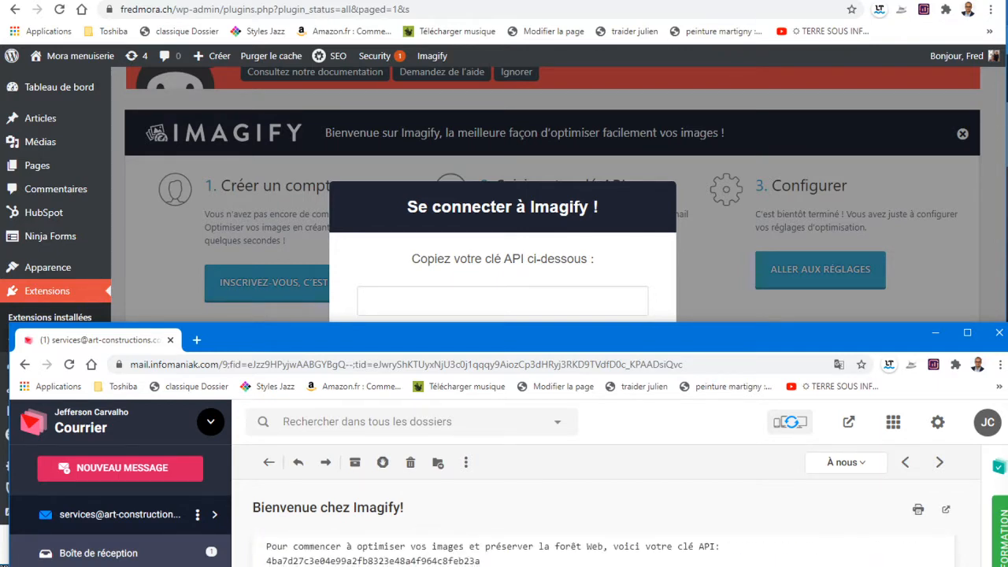
{"action": "left_click_drag", "start_coordinate": [483, 562], "coordinate": [266, 561]}
{"action": "key", "text": "ctrl+c"}
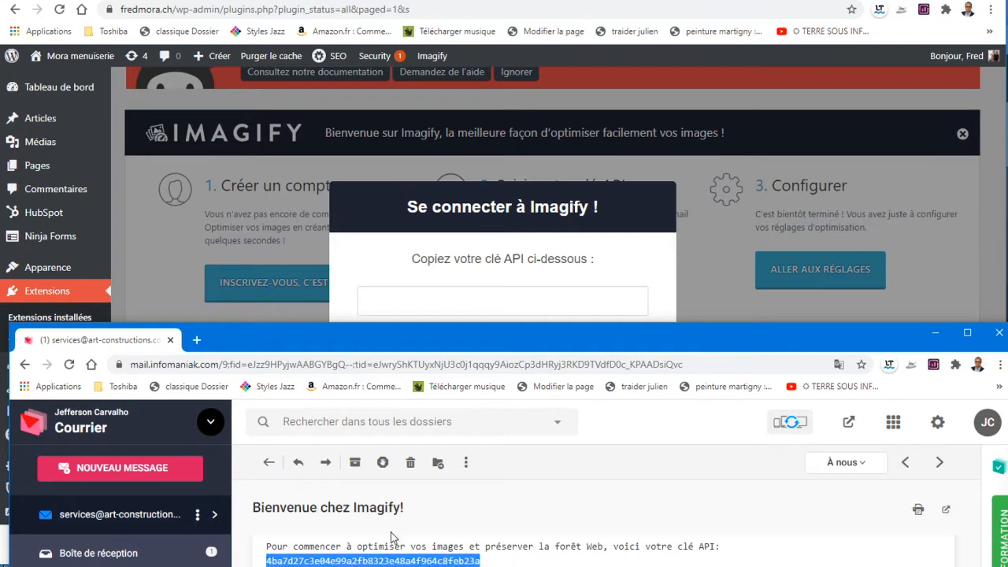
Paste the API key into the Imagify connection dialog, connect the plugin and acknowledge the confirmation
{"action": "left_click", "coordinate": [630, 300]}
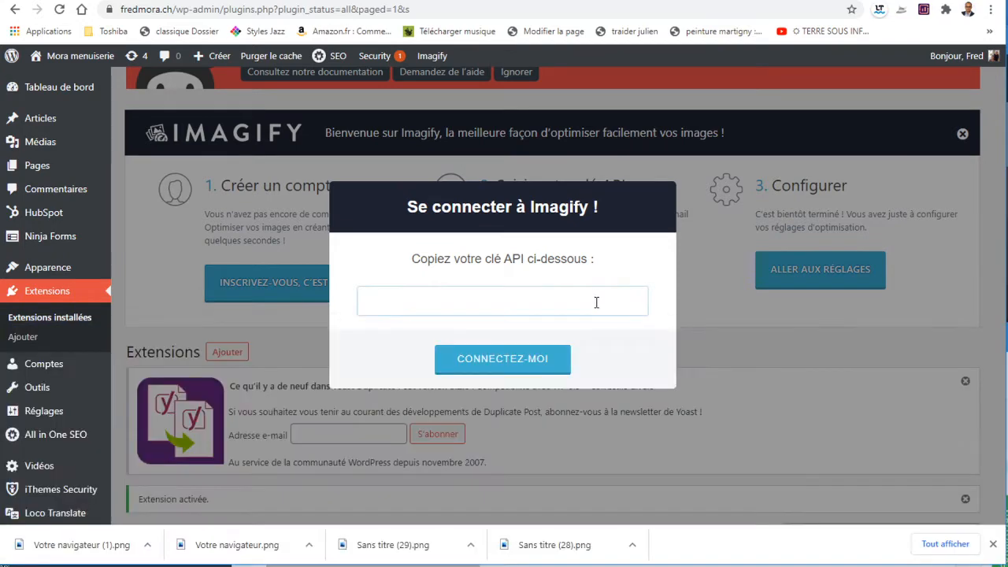
{"action": "right_click", "coordinate": [596, 302]}
{"action": "left_click", "coordinate": [629, 407]}
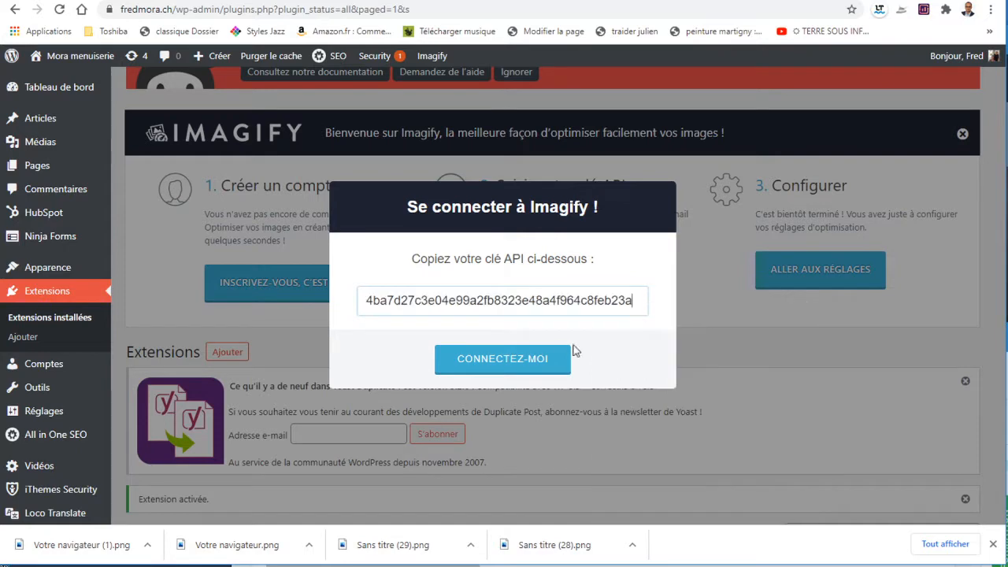
{"action": "left_click", "coordinate": [526, 361]}
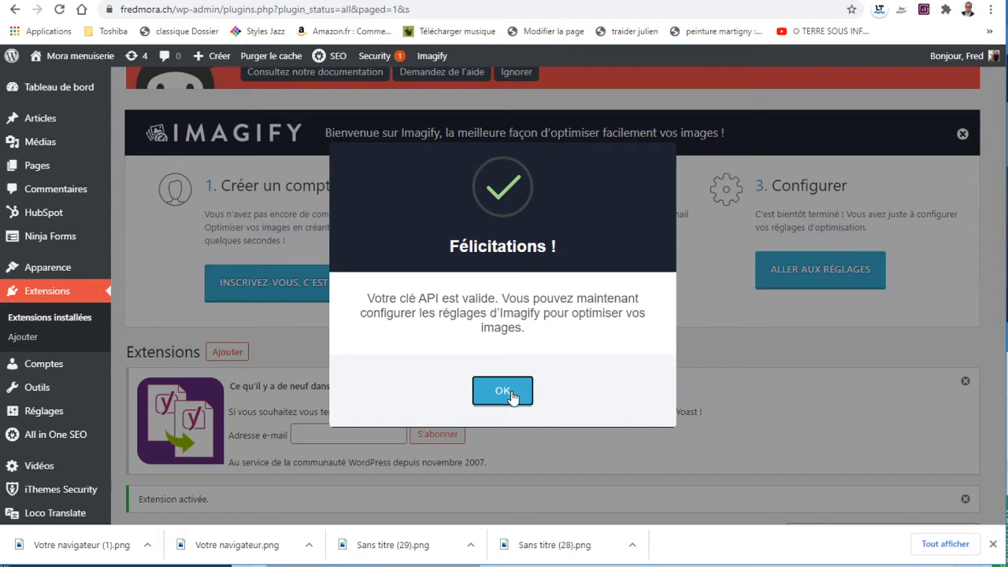
{"action": "left_click", "coordinate": [504, 393]}
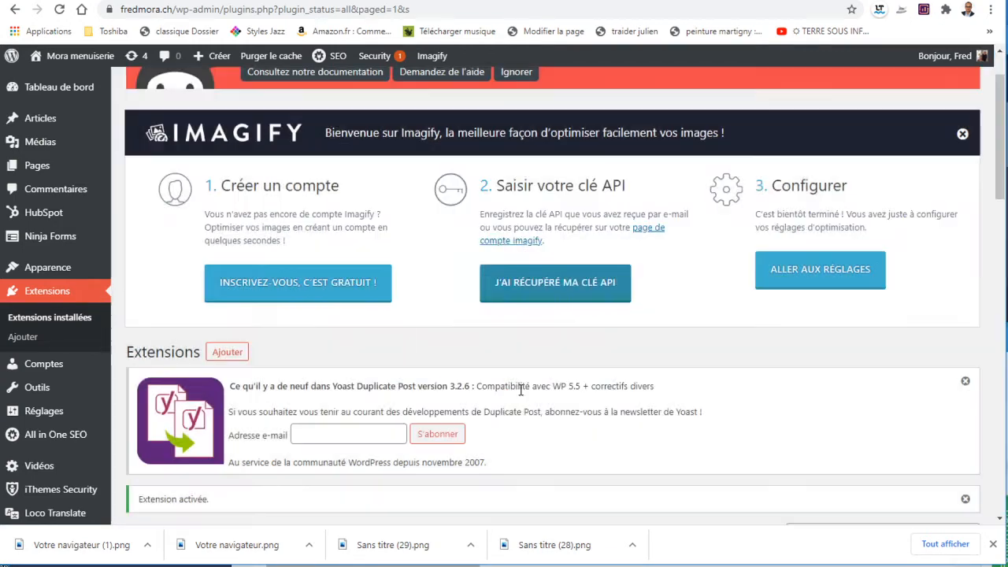
Go to the Imagify settings page and dismiss the WP Rocket recommendation
{"action": "left_click", "coordinate": [817, 273]}
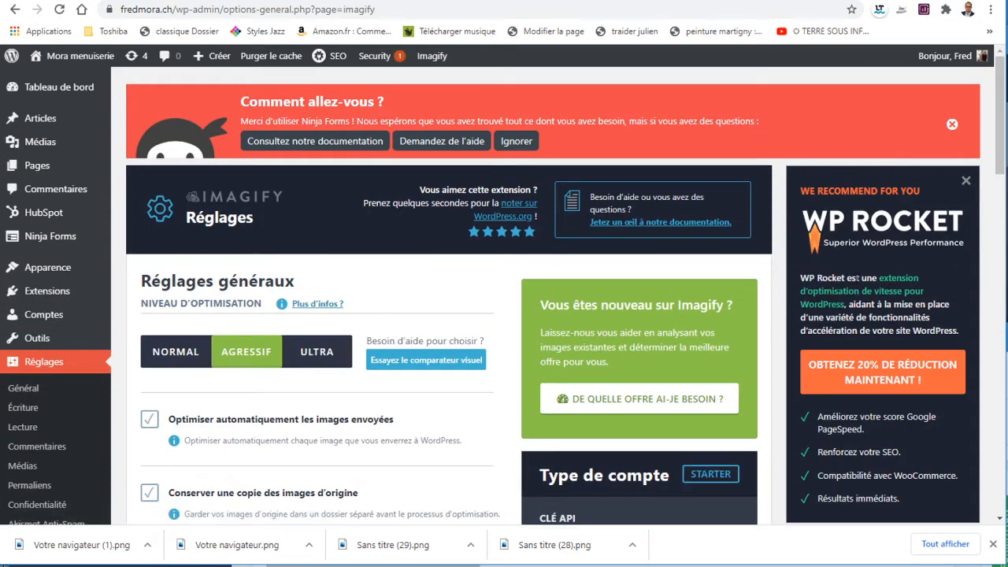
{"action": "scroll", "coordinate": [896, 312], "scroll_direction": "down", "scroll_amount": 1}
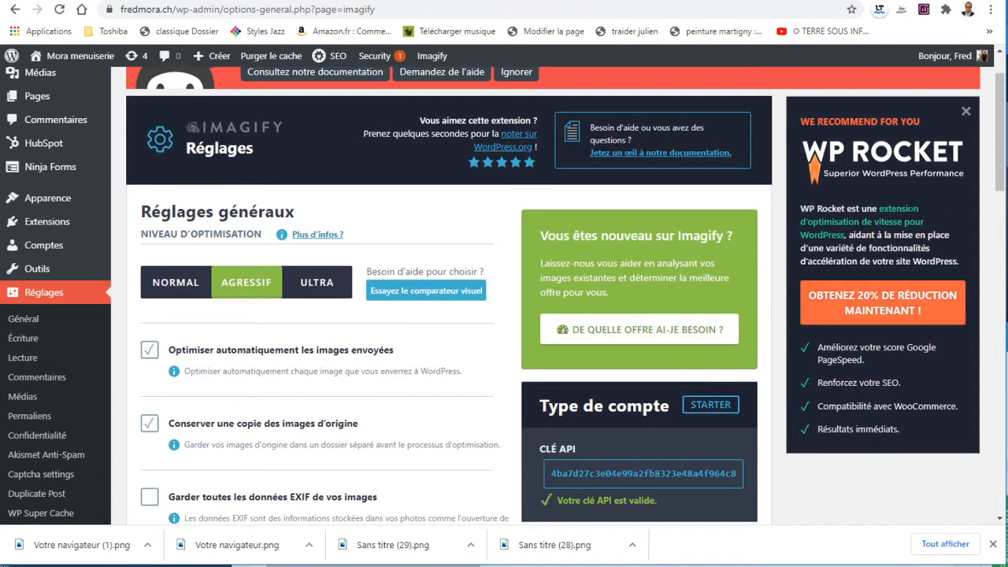
{"action": "left_click", "coordinate": [965, 114]}
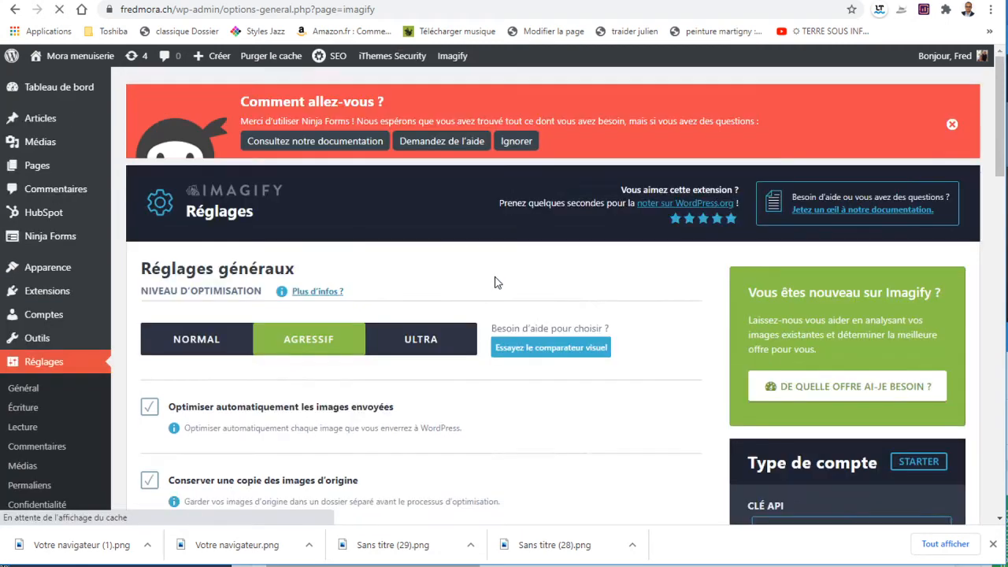
Switch "Optimiser automatiquement les images envoyées" off and back on in the general settings
{"action": "scroll", "coordinate": [500, 285], "scroll_direction": "down", "scroll_amount": 3}
{"action": "scroll", "coordinate": [504, 289], "scroll_direction": "down", "scroll_amount": 1}
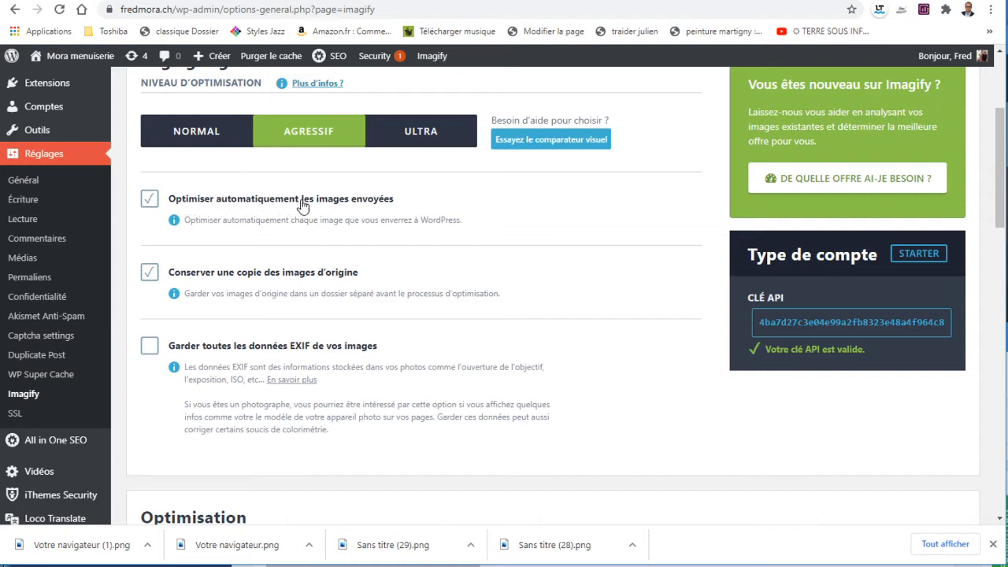
{"action": "left_click", "coordinate": [150, 207]}
{"action": "left_click", "coordinate": [152, 206]}
Examine the general settings for optimisation level, automatic optimisation, copies of original images and EXIF data
{"action": "scroll", "coordinate": [85, 220], "scroll_direction": "up", "scroll_amount": 1}
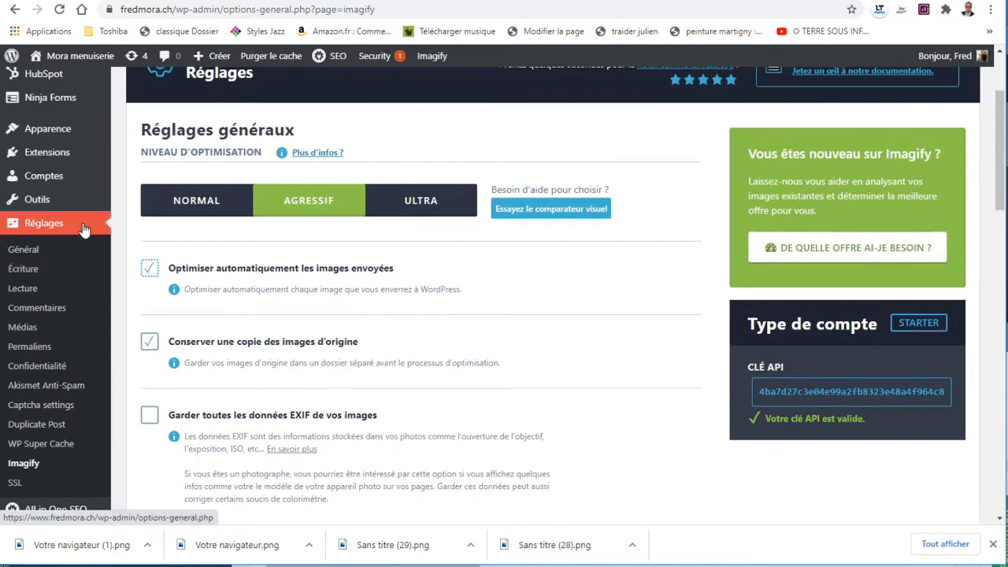
{"action": "scroll", "coordinate": [86, 235], "scroll_direction": "down", "scroll_amount": 1}
{"action": "scroll", "coordinate": [82, 229], "scroll_direction": "up", "scroll_amount": 1}
{"action": "scroll", "coordinate": [75, 182], "scroll_direction": "up", "scroll_amount": 3}
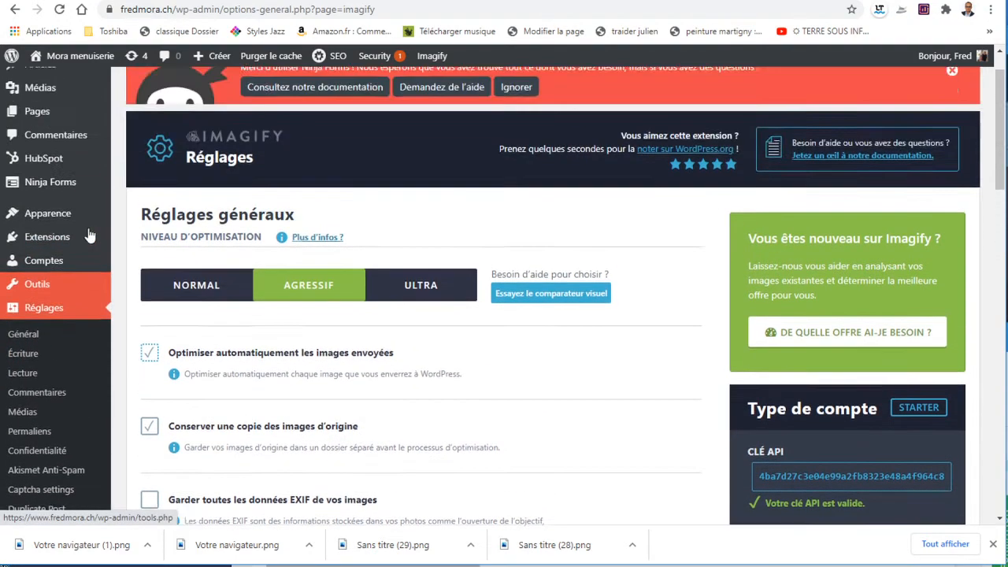
{"action": "scroll", "coordinate": [213, 362], "scroll_direction": "down", "scroll_amount": 2}
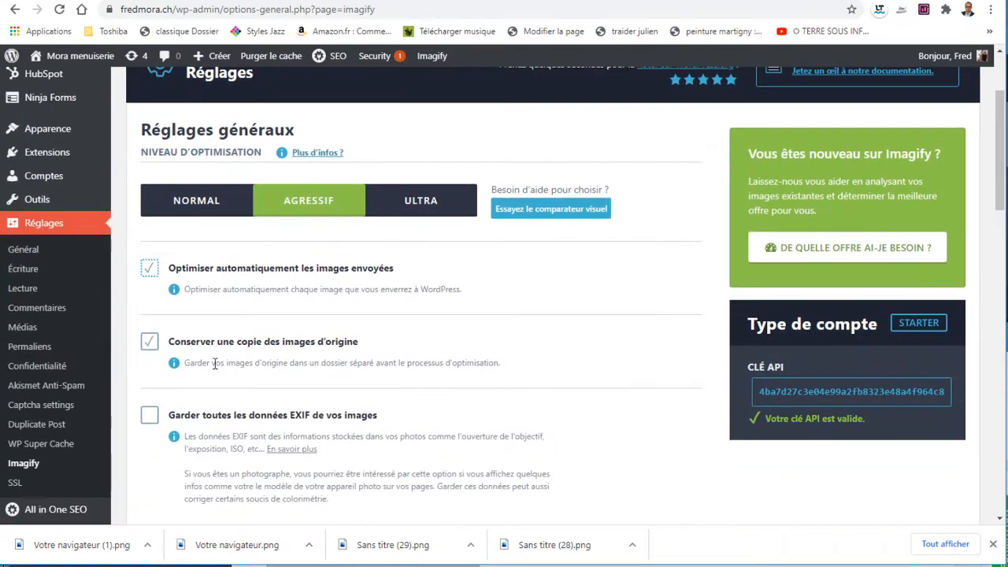
{"action": "scroll", "coordinate": [219, 359], "scroll_direction": "down", "scroll_amount": 1}
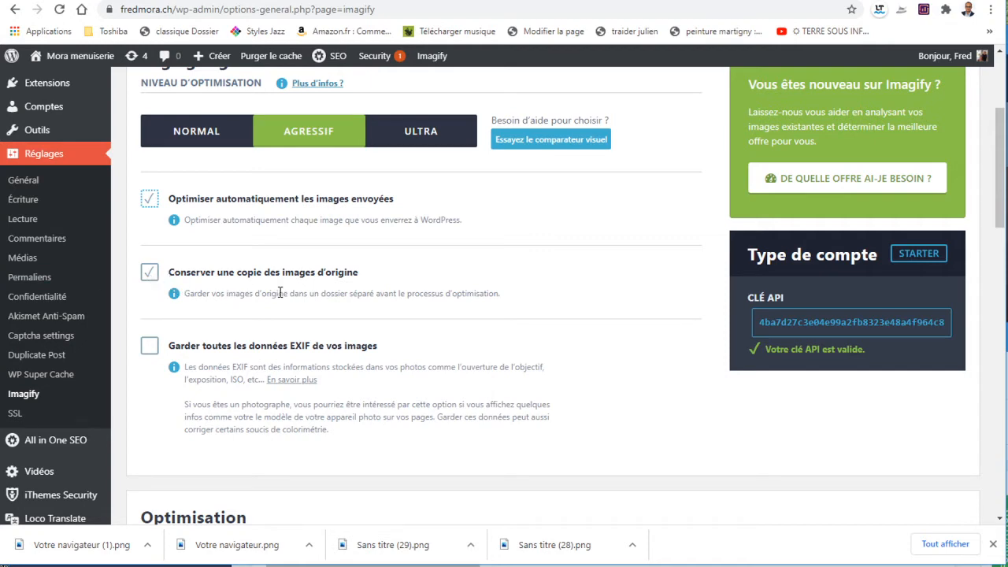
{"action": "scroll", "coordinate": [280, 293], "scroll_direction": "down", "scroll_amount": 1}
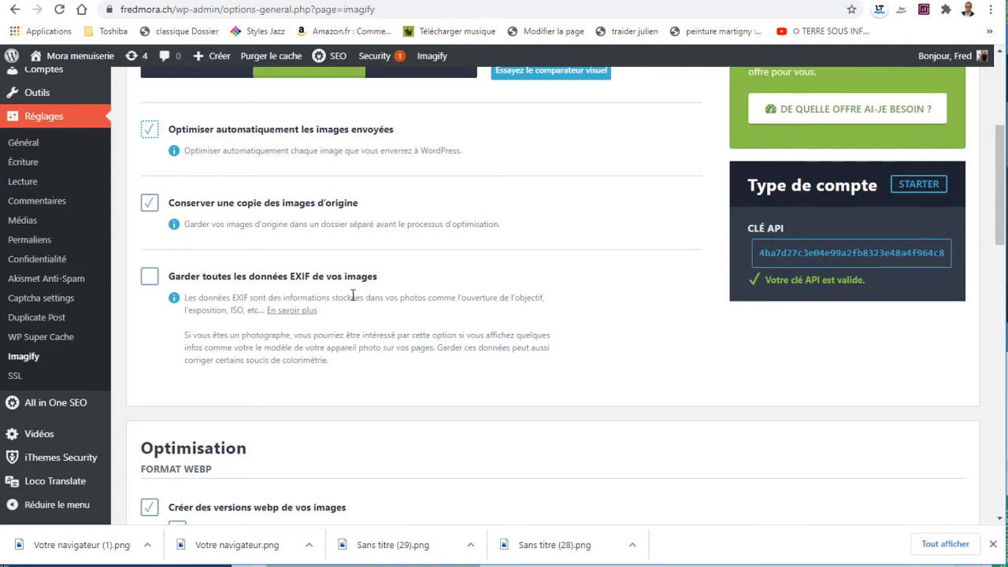
{"action": "scroll", "coordinate": [353, 294], "scroll_direction": "down", "scroll_amount": 1}
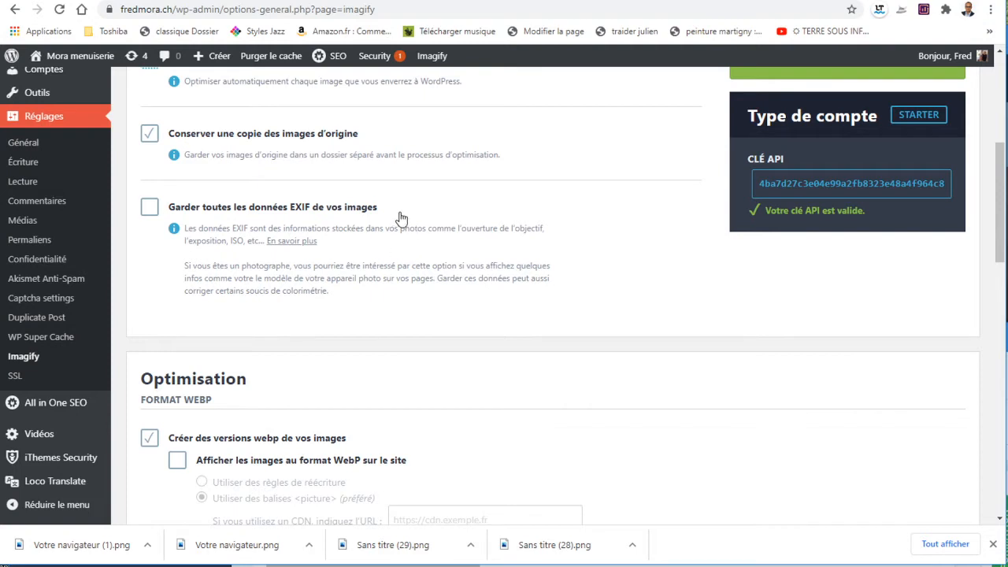
Switch "Garder toutes les données EXIF de vos images" on and back off
{"action": "left_click", "coordinate": [151, 211]}
{"action": "left_click", "coordinate": [149, 204]}
Enable "Afficher les images au format WebP sur le site" with WebP creation on, and choose "Utiliser des règles de réécriture"
{"action": "scroll", "coordinate": [158, 291], "scroll_direction": "down", "scroll_amount": 1}
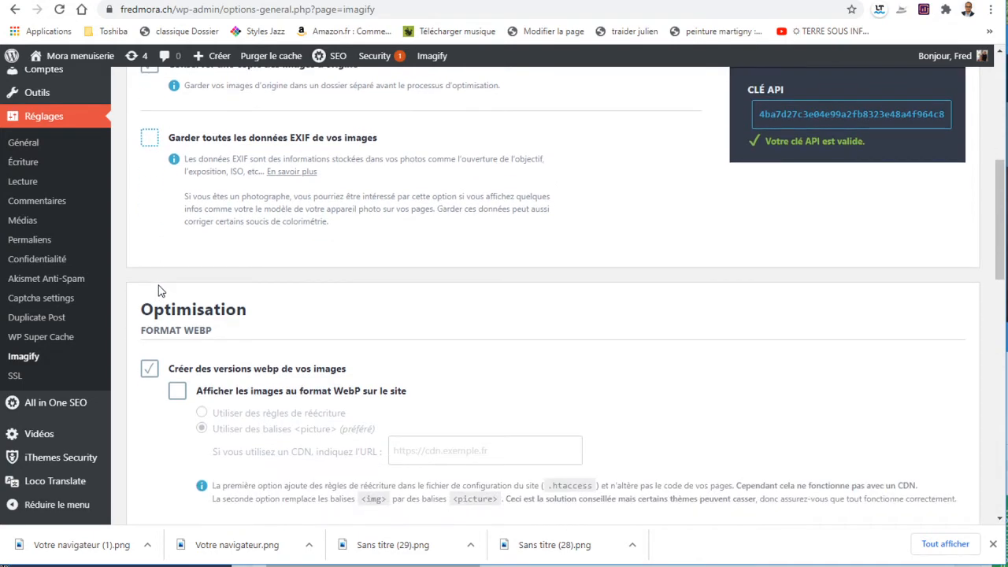
{"action": "scroll", "coordinate": [158, 287], "scroll_direction": "down", "scroll_amount": 2}
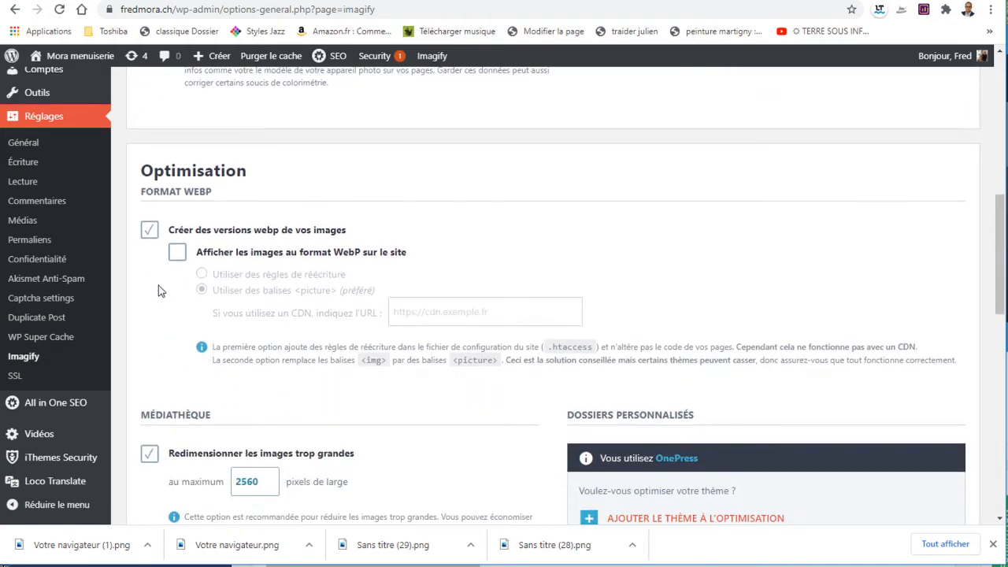
{"action": "scroll", "coordinate": [158, 289], "scroll_direction": "down", "scroll_amount": 1}
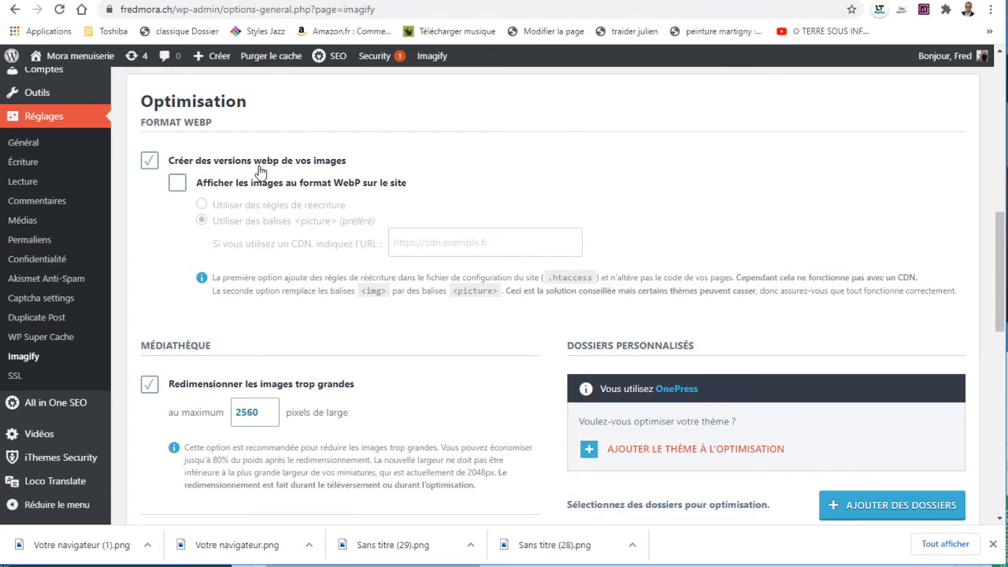
{"action": "left_click", "coordinate": [150, 160]}
{"action": "left_click", "coordinate": [178, 184]}
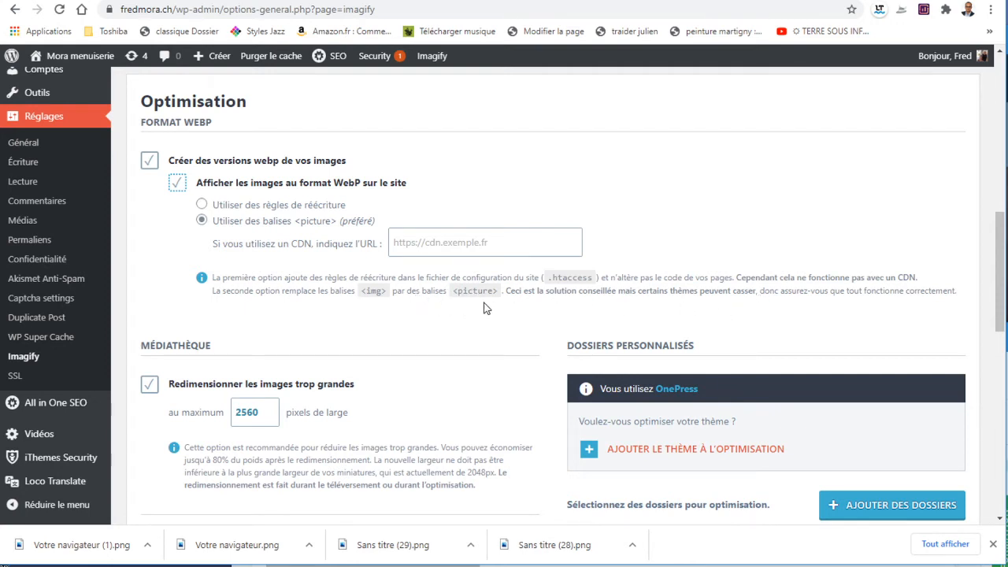
{"action": "left_click", "coordinate": [202, 207]}
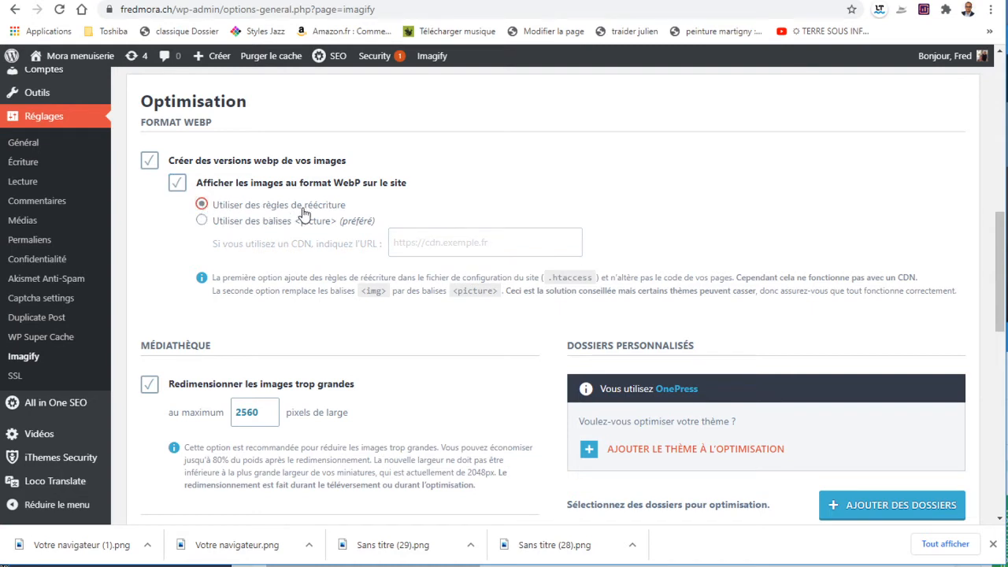
Set the maximum width for resizing oversized images in the media library to 2048 pixels
{"action": "scroll", "coordinate": [312, 306], "scroll_direction": "down", "scroll_amount": 3}
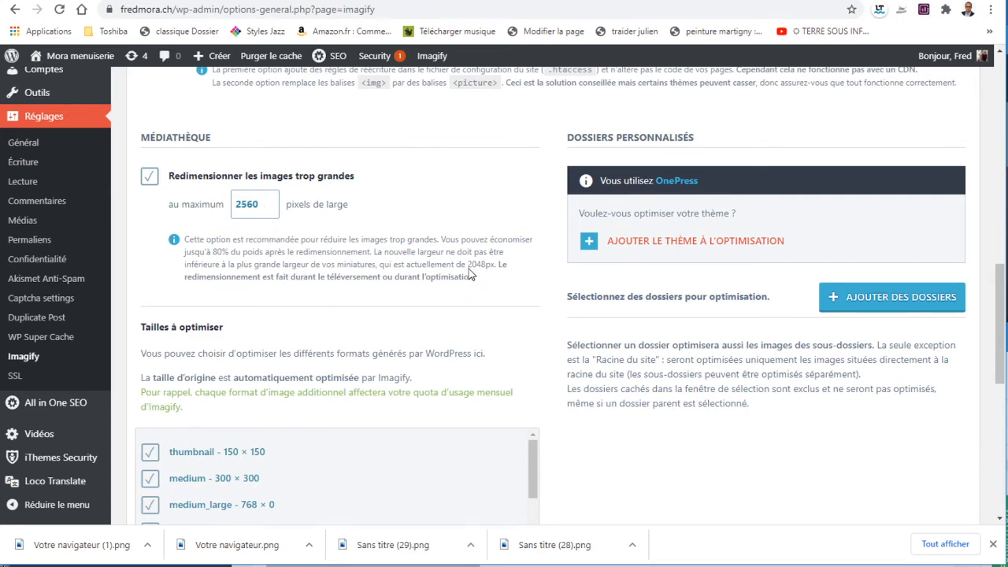
{"action": "left_click_drag", "start_coordinate": [237, 204], "coordinate": [260, 205]}
{"action": "type", "text": "0"}
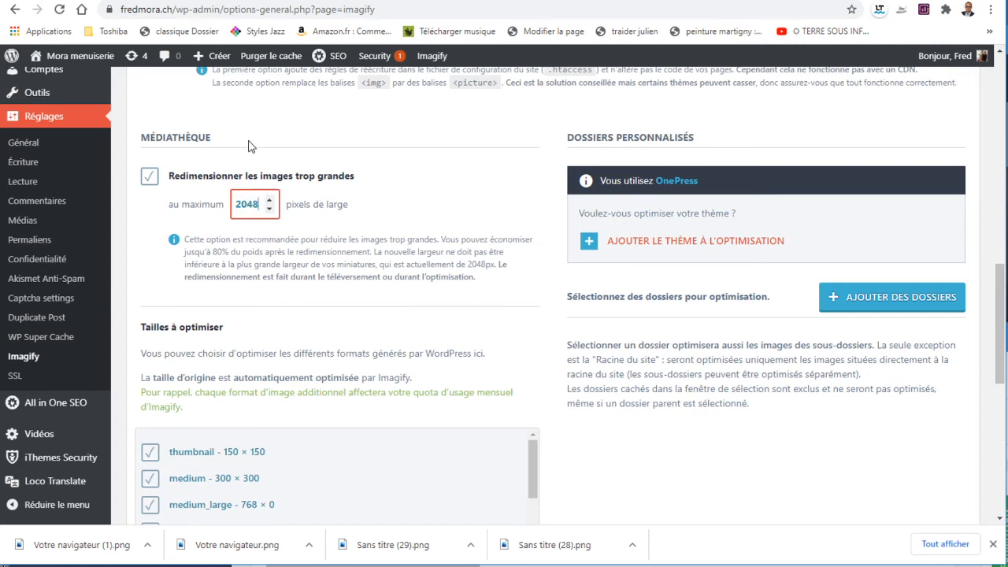
{"action": "left_click", "coordinate": [291, 251]}
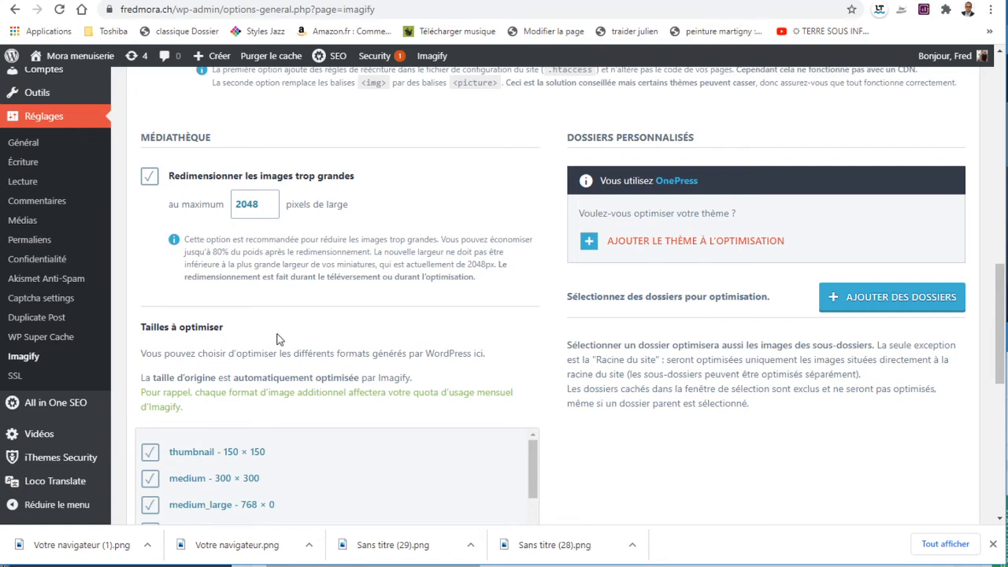
Examine the image sizes to optimise and the display options, and recheck the general and WebP settings
{"action": "scroll", "coordinate": [292, 339], "scroll_direction": "down", "scroll_amount": 2}
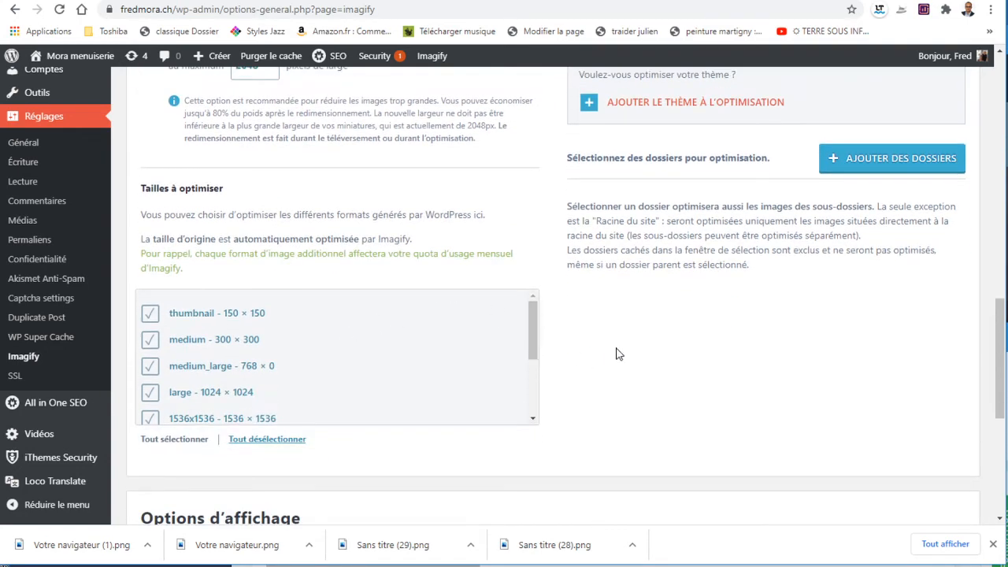
{"action": "scroll", "coordinate": [583, 328], "scroll_direction": "down", "scroll_amount": 3}
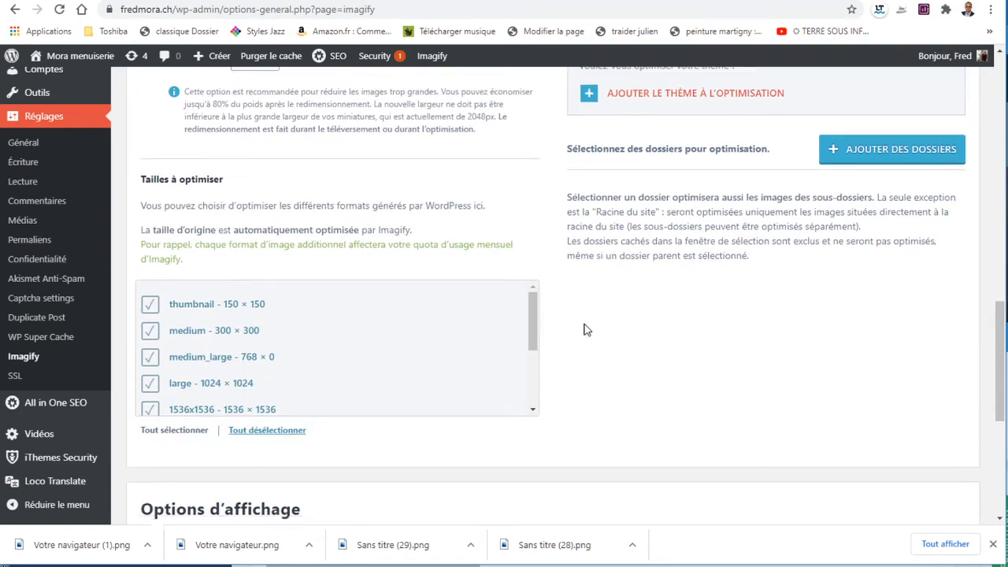
{"action": "scroll", "coordinate": [585, 329], "scroll_direction": "down", "scroll_amount": 1}
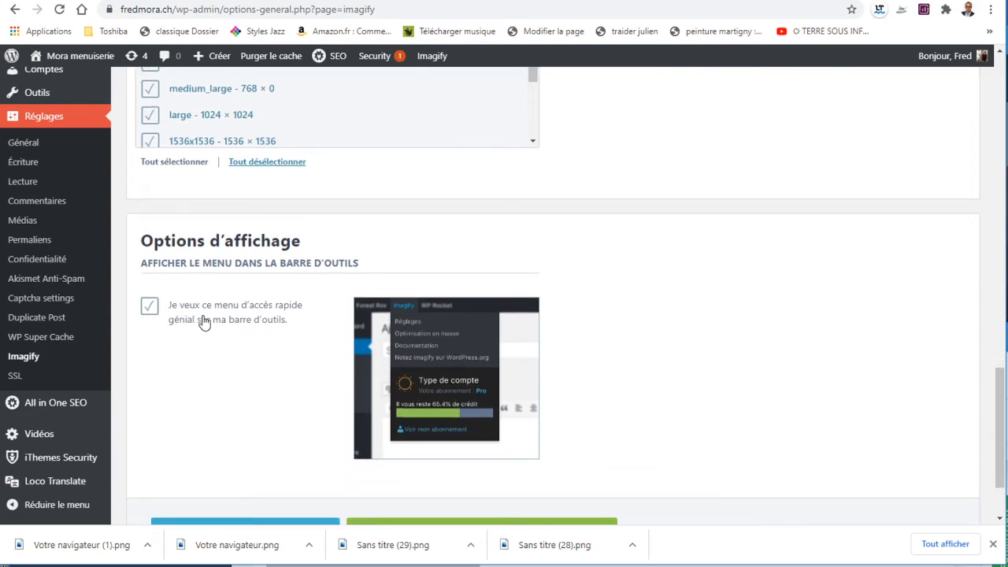
{"action": "scroll", "coordinate": [247, 331], "scroll_direction": "up", "scroll_amount": 2}
{"action": "scroll", "coordinate": [247, 330], "scroll_direction": "up", "scroll_amount": 1}
{"action": "scroll", "coordinate": [248, 331], "scroll_direction": "down", "scroll_amount": 2}
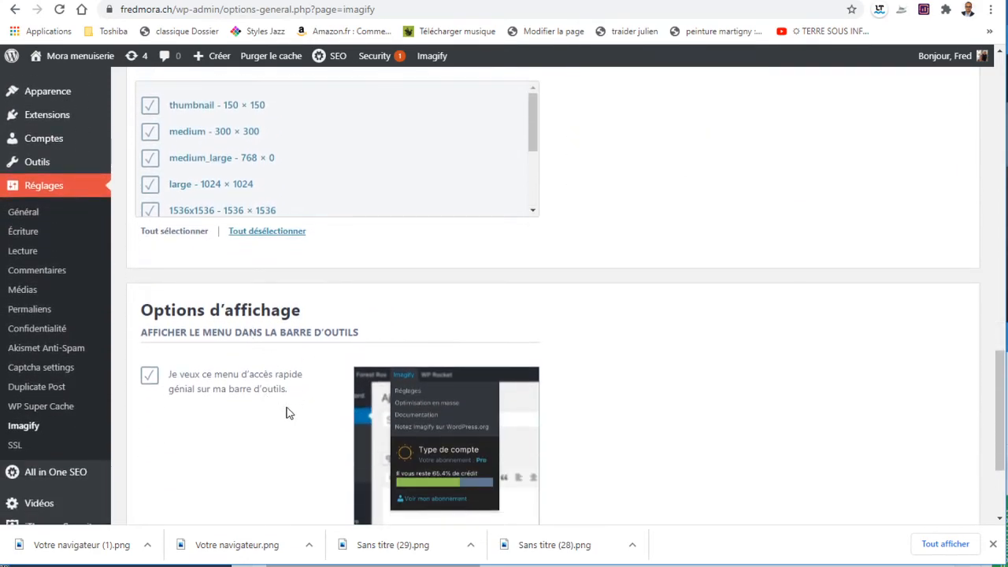
{"action": "scroll", "coordinate": [366, 390], "scroll_direction": "down", "scroll_amount": 1}
{"action": "scroll", "coordinate": [247, 334], "scroll_direction": "up", "scroll_amount": 3}
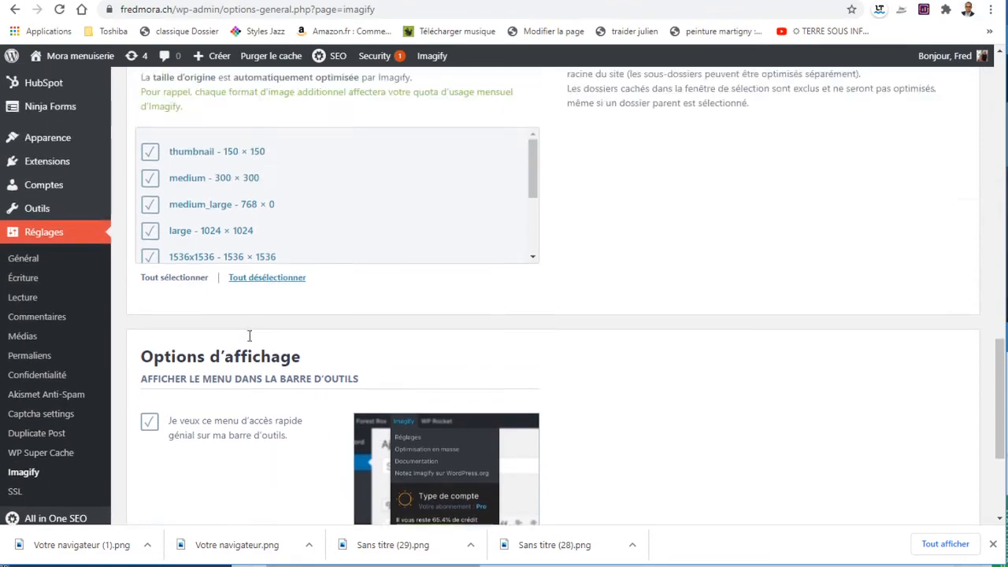
{"action": "scroll", "coordinate": [331, 343], "scroll_direction": "up", "scroll_amount": 3}
{"action": "scroll", "coordinate": [389, 343], "scroll_direction": "up", "scroll_amount": 8}
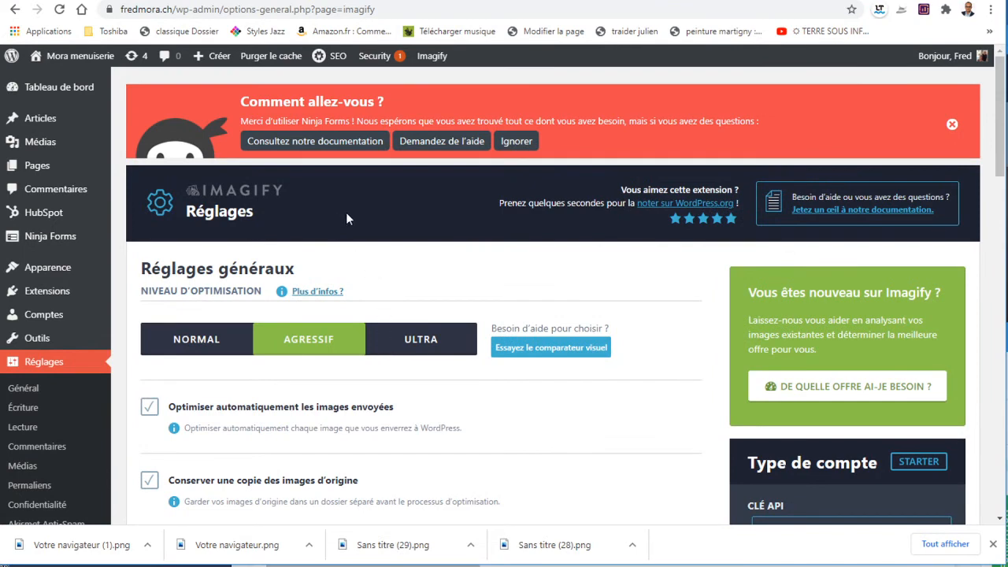
{"action": "scroll", "coordinate": [348, 218], "scroll_direction": "down", "scroll_amount": 6}
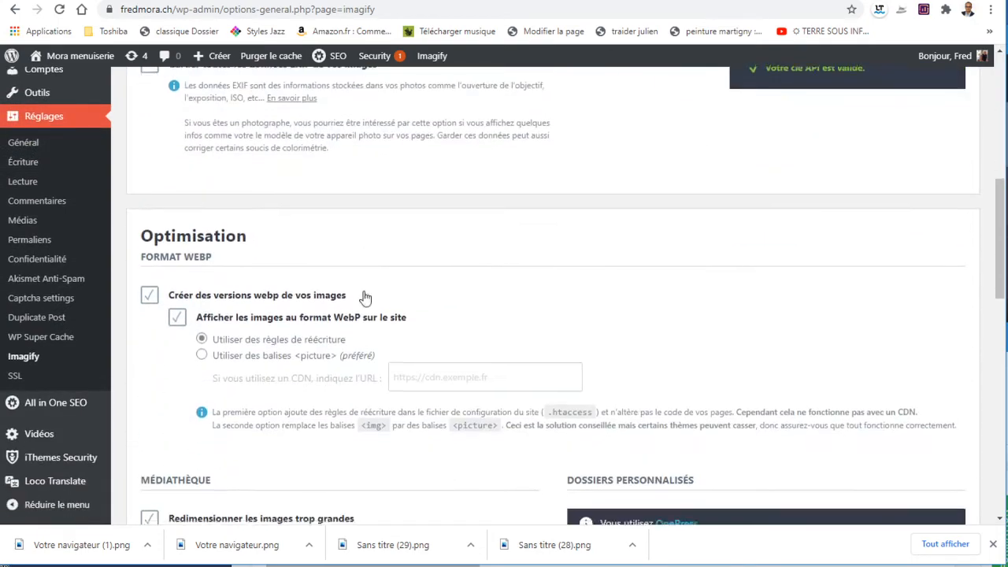
Turn off the Imagify quick-access menu in the toolbar under "Options d'affichage" and save the modifications
{"action": "scroll", "coordinate": [363, 315], "scroll_direction": "down", "scroll_amount": 10}
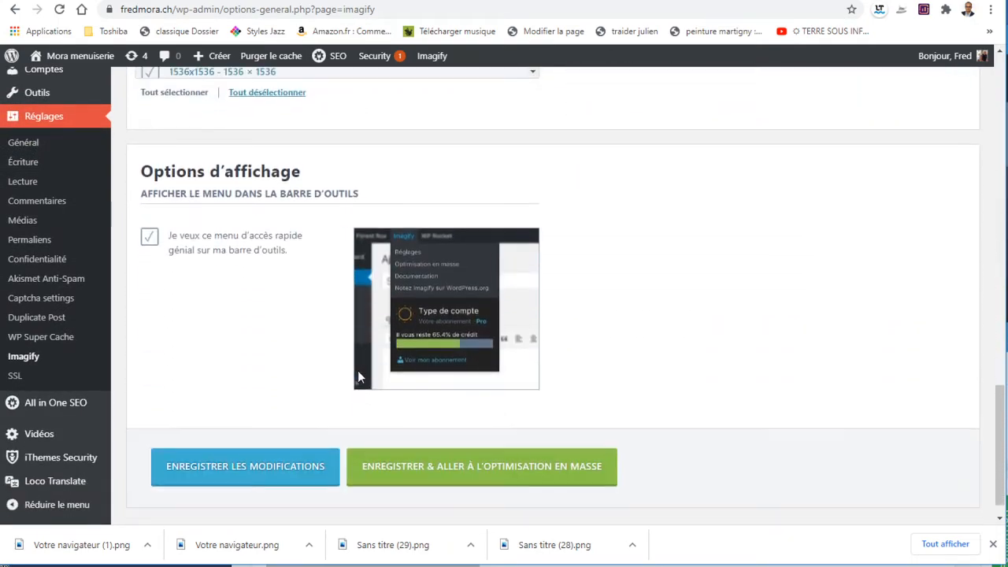
{"action": "left_click", "coordinate": [149, 237]}
{"action": "left_click", "coordinate": [236, 477]}
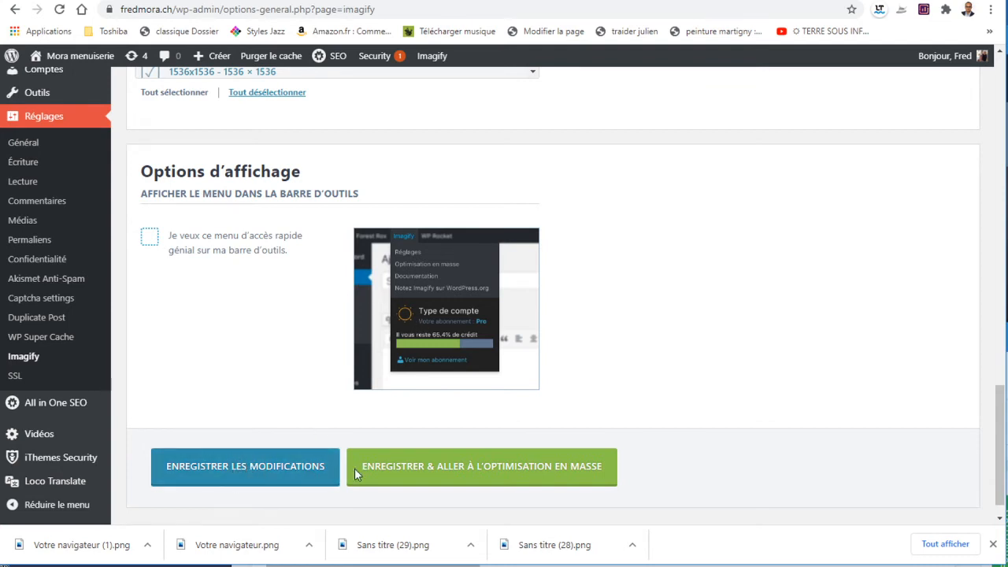
{"action": "left_click", "coordinate": [297, 470]}
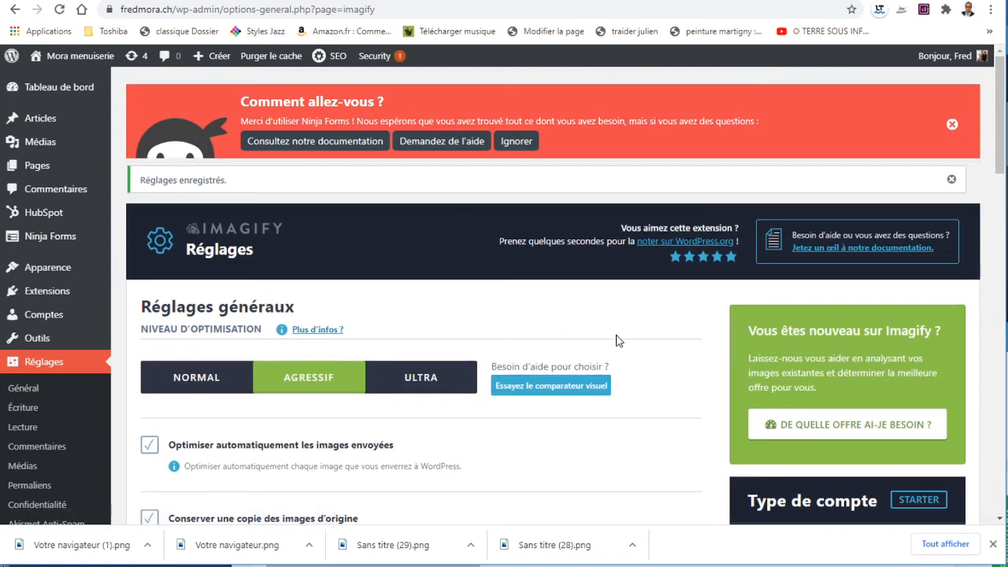
{"action": "scroll", "coordinate": [614, 372], "scroll_direction": "down", "scroll_amount": 5}
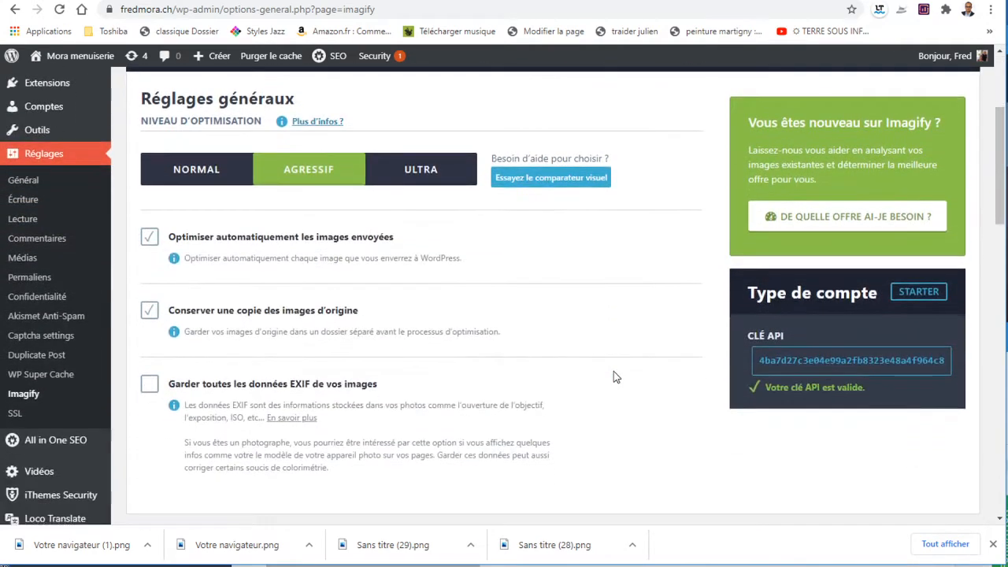
{"action": "scroll", "coordinate": [613, 372], "scroll_direction": "down", "scroll_amount": 2}
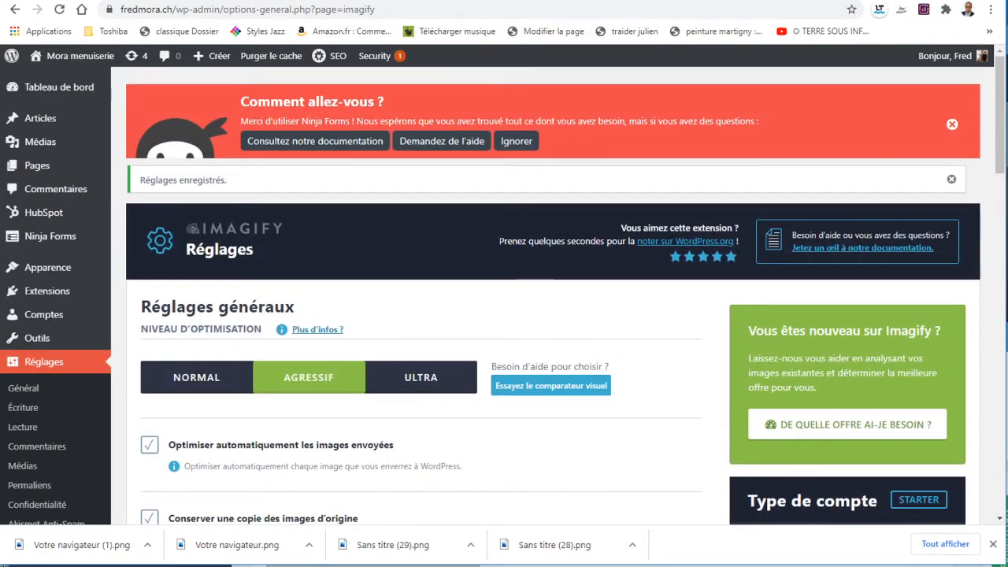
Switch to the private browsing window, reload the site's home page twice and examine how its images load down the page
{"action": "key", "text": "alt+Tab"}
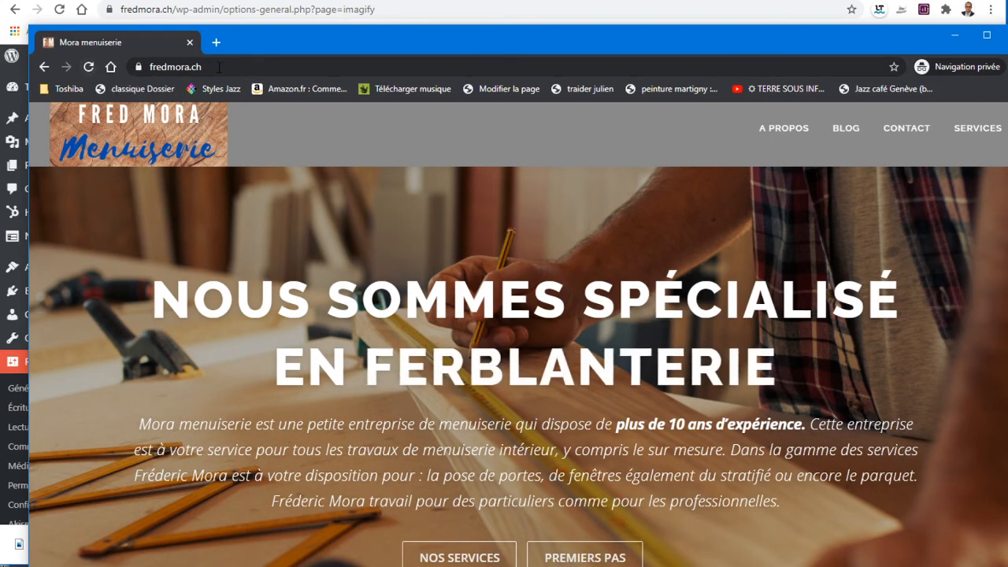
{"action": "left_click", "coordinate": [89, 67]}
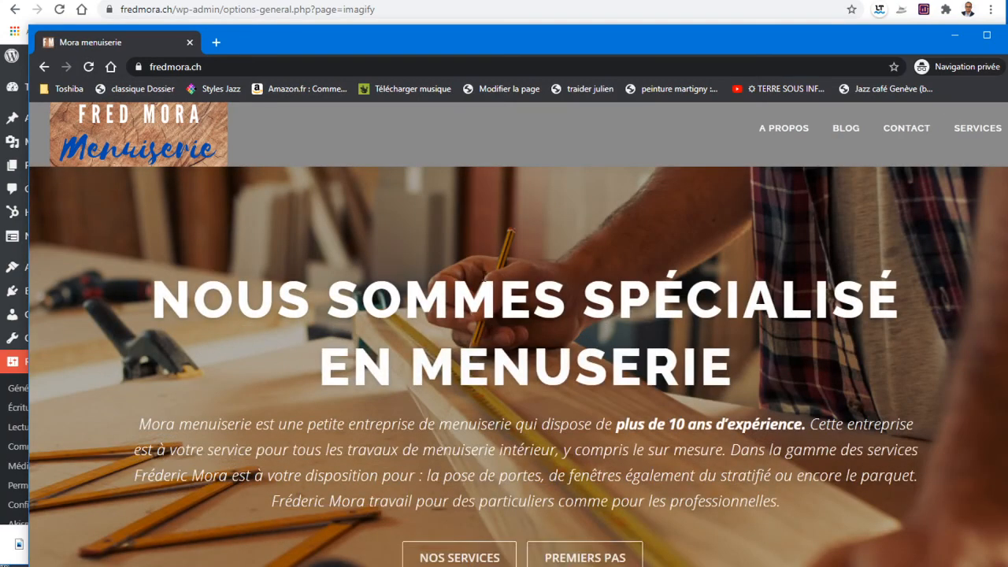
{"action": "scroll", "coordinate": [378, 351], "scroll_direction": "down", "scroll_amount": 10}
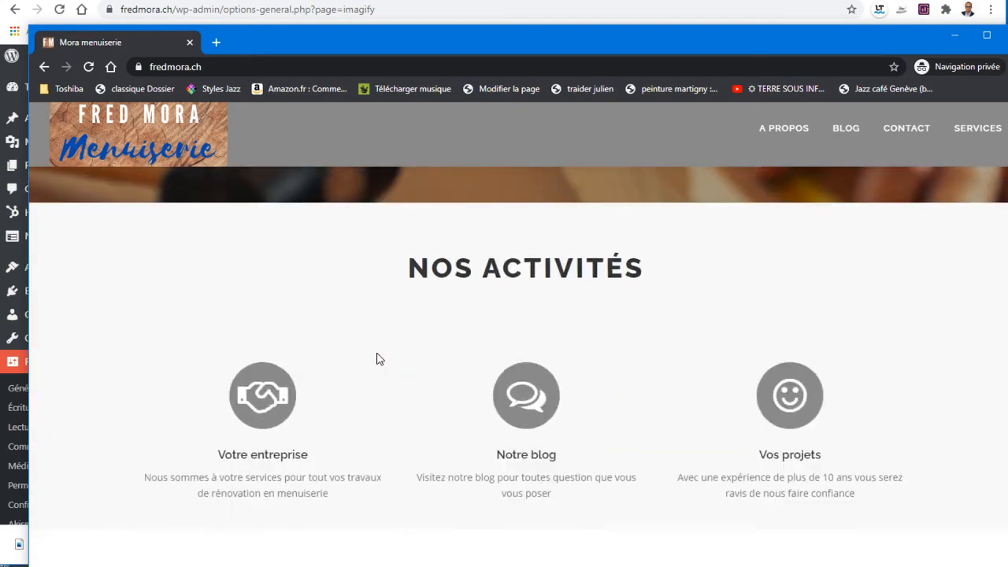
{"action": "scroll", "coordinate": [378, 356], "scroll_direction": "down", "scroll_amount": 3}
{"action": "scroll", "coordinate": [378, 356], "scroll_direction": "up", "scroll_amount": 12}
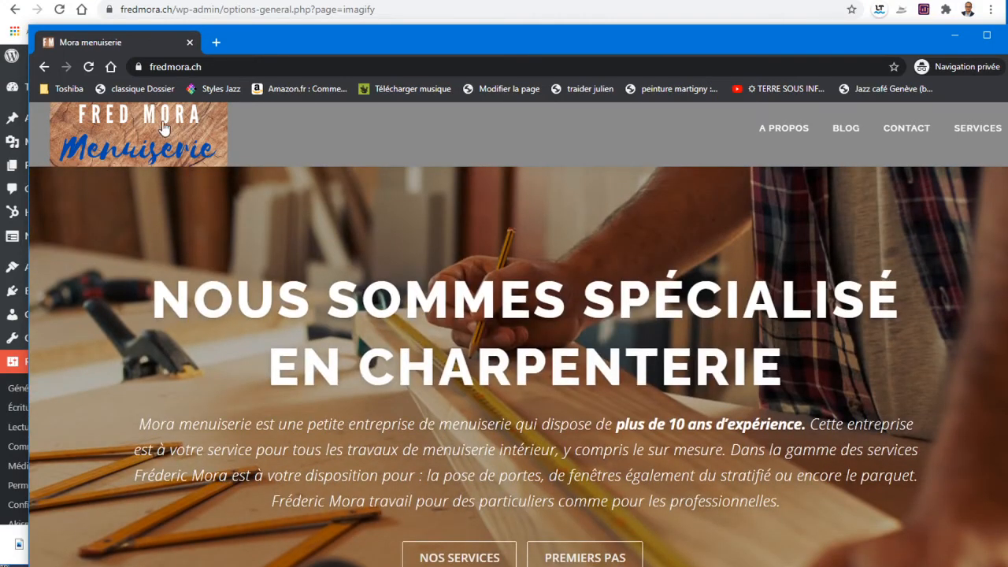
{"action": "left_click", "coordinate": [92, 72]}
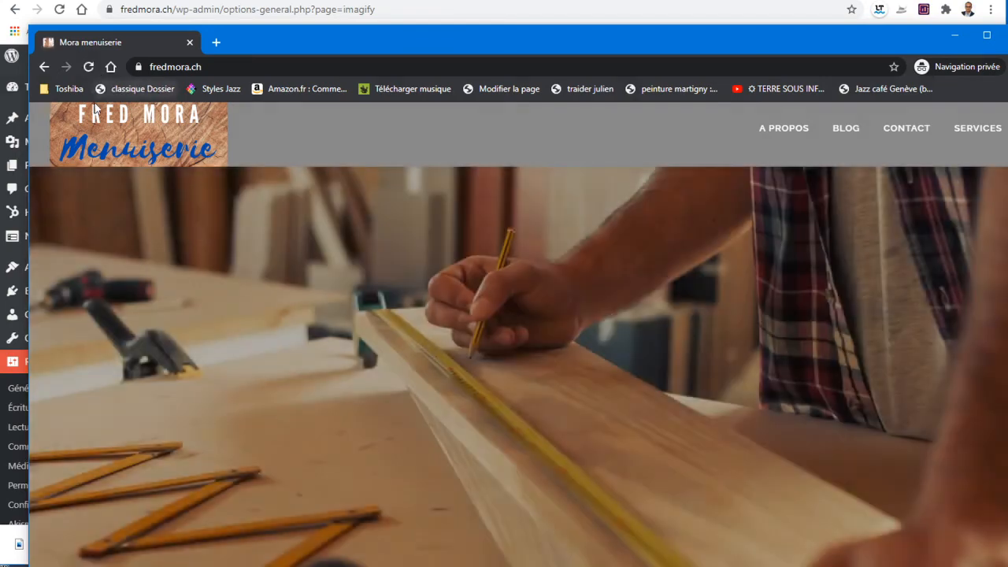
{"action": "scroll", "coordinate": [694, 312], "scroll_direction": "down", "scroll_amount": 12}
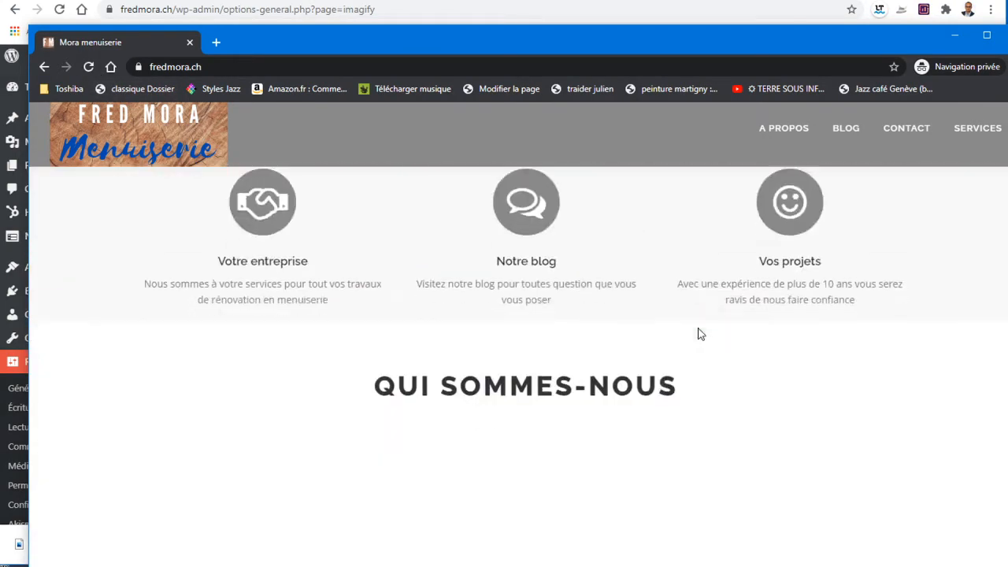
{"action": "scroll", "coordinate": [695, 340], "scroll_direction": "down", "scroll_amount": 5}
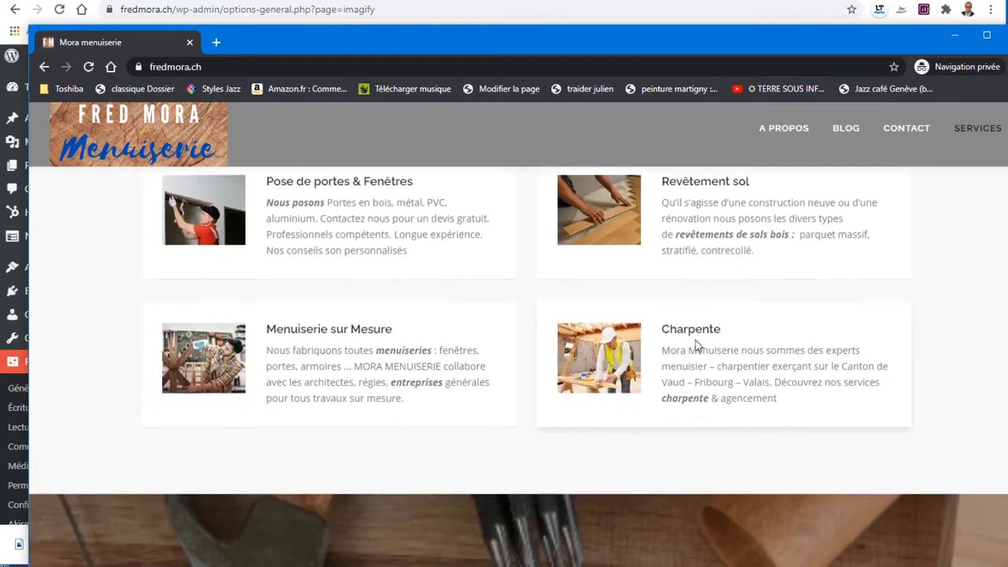
{"action": "scroll", "coordinate": [694, 344], "scroll_direction": "up", "scroll_amount": 10}
{"action": "scroll", "coordinate": [693, 345], "scroll_direction": "up", "scroll_amount": 5}
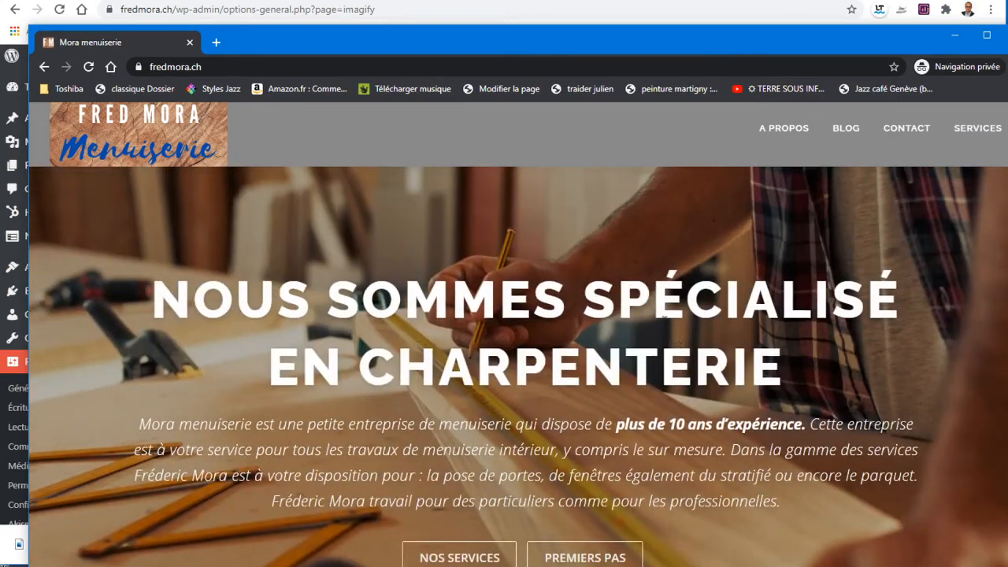
Return to the WordPress admin window and deactivate the Imagify plugin in the list of installed extensions
{"action": "left_click", "coordinate": [259, 1]}
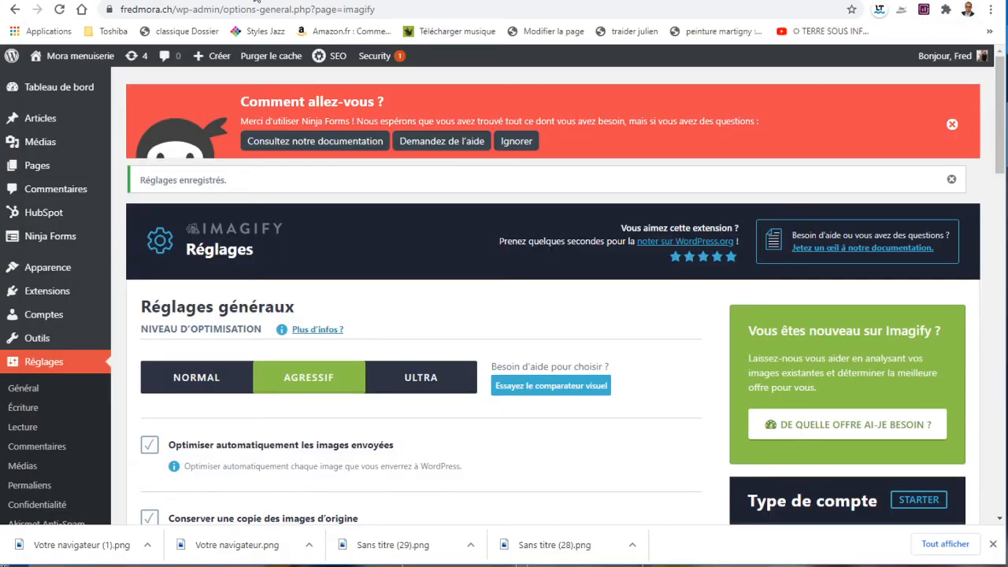
{"action": "scroll", "coordinate": [332, 361], "scroll_direction": "down", "scroll_amount": 5}
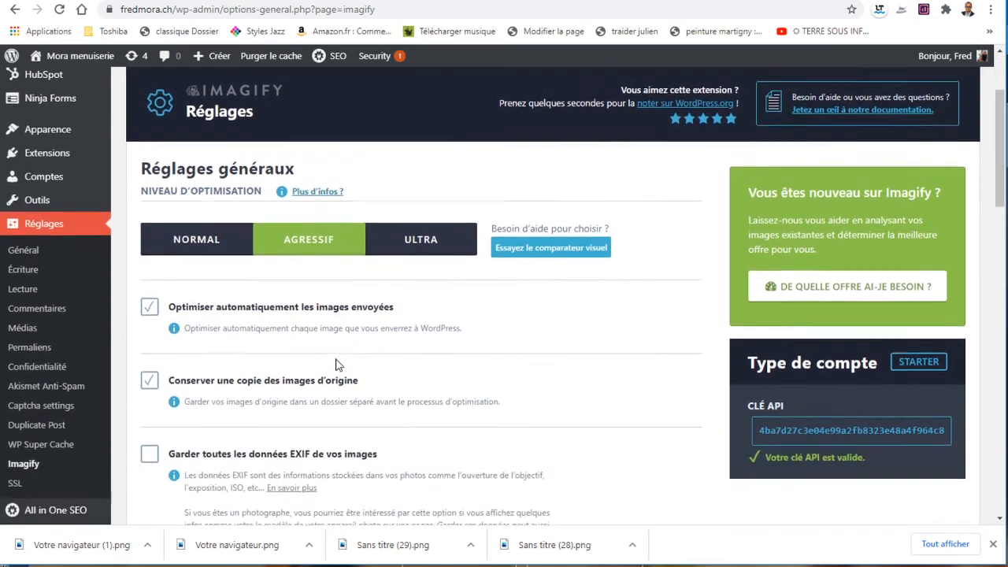
{"action": "scroll", "coordinate": [341, 364], "scroll_direction": "down", "scroll_amount": 3}
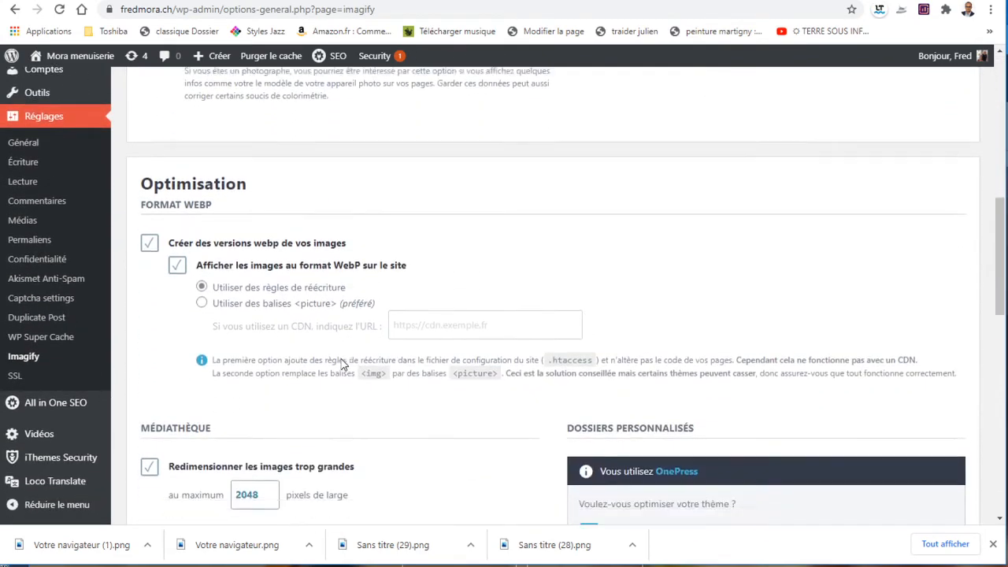
{"action": "scroll", "coordinate": [341, 364], "scroll_direction": "up", "scroll_amount": 5}
{"action": "scroll", "coordinate": [341, 364], "scroll_direction": "down", "scroll_amount": 2}
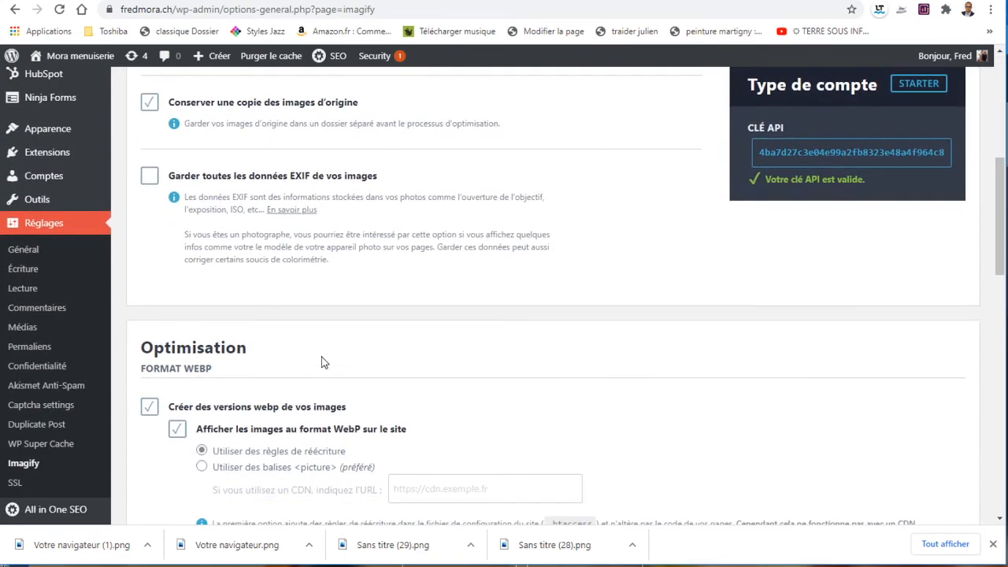
{"action": "mouse_move", "coordinate": [86, 154]}
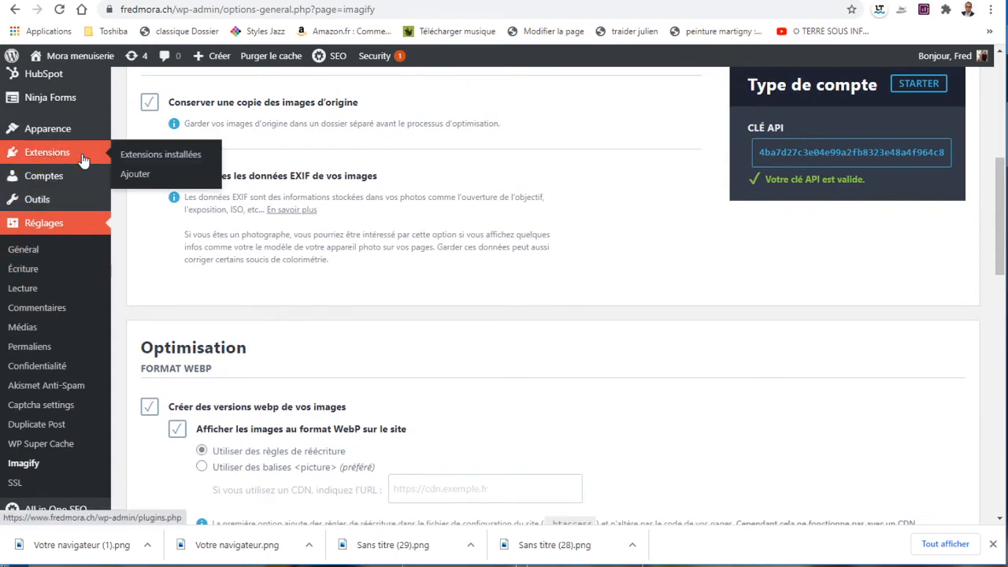
{"action": "left_click", "coordinate": [153, 161]}
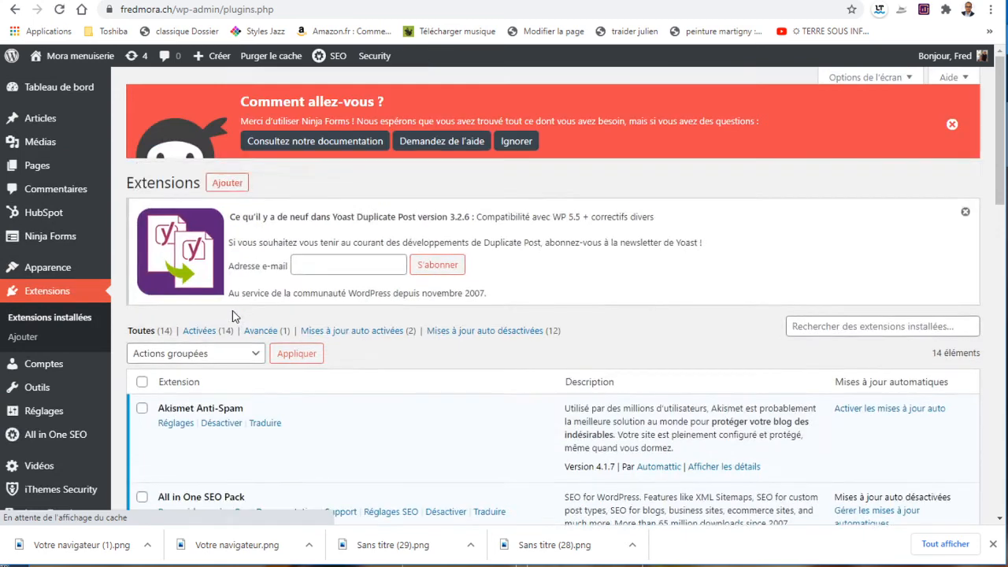
{"action": "scroll", "coordinate": [233, 315], "scroll_direction": "down", "scroll_amount": 1}
{"action": "scroll", "coordinate": [233, 318], "scroll_direction": "down", "scroll_amount": 1}
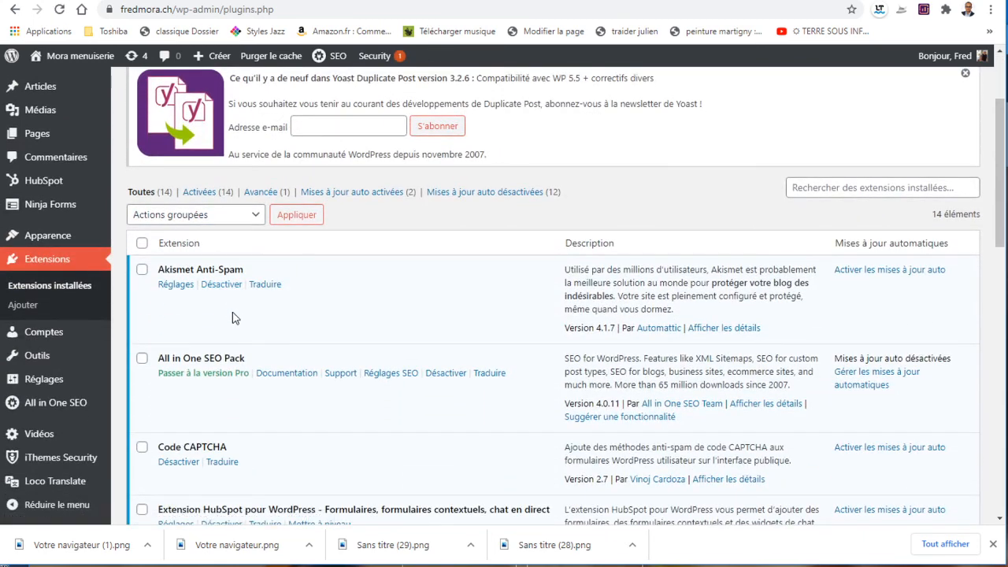
{"action": "scroll", "coordinate": [233, 318], "scroll_direction": "down", "scroll_amount": 2}
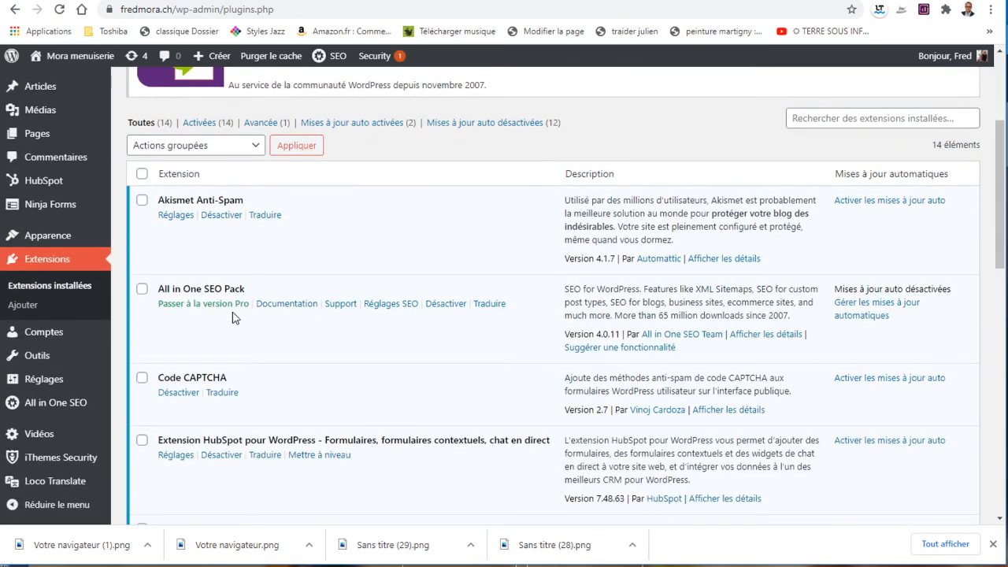
{"action": "scroll", "coordinate": [233, 318], "scroll_direction": "down", "scroll_amount": 6}
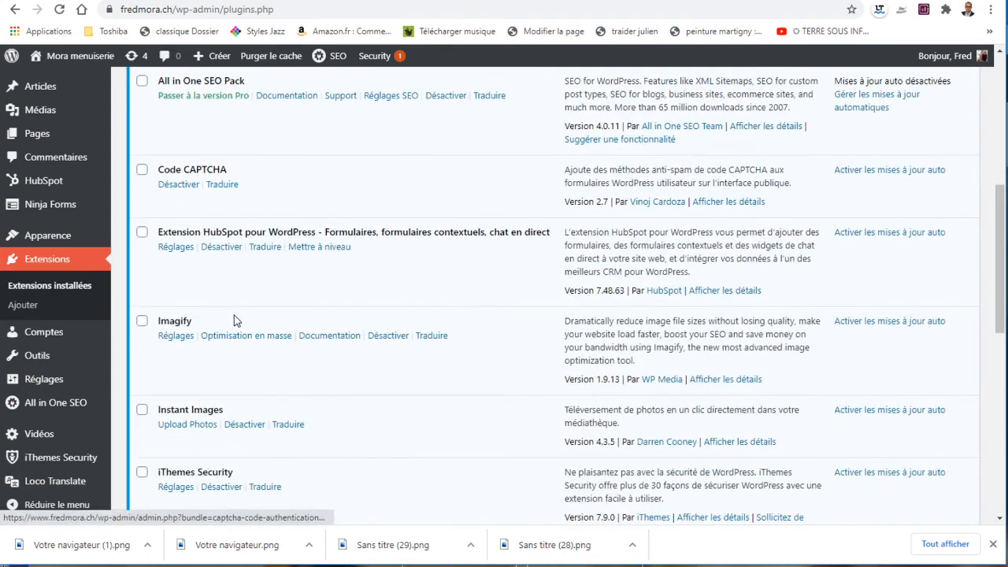
{"action": "left_click", "coordinate": [388, 336]}
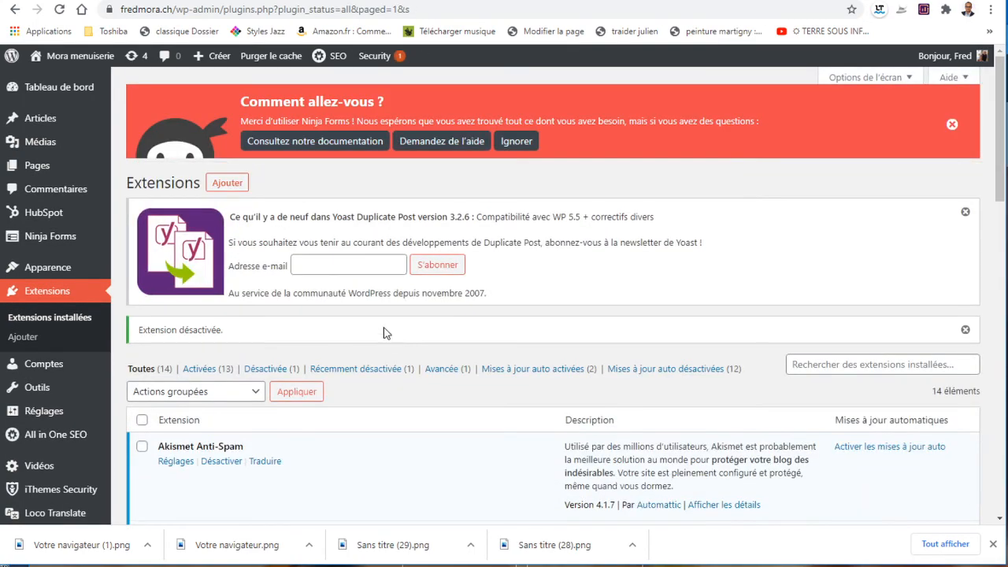
{"action": "scroll", "coordinate": [383, 332], "scroll_direction": "down", "scroll_amount": 4}
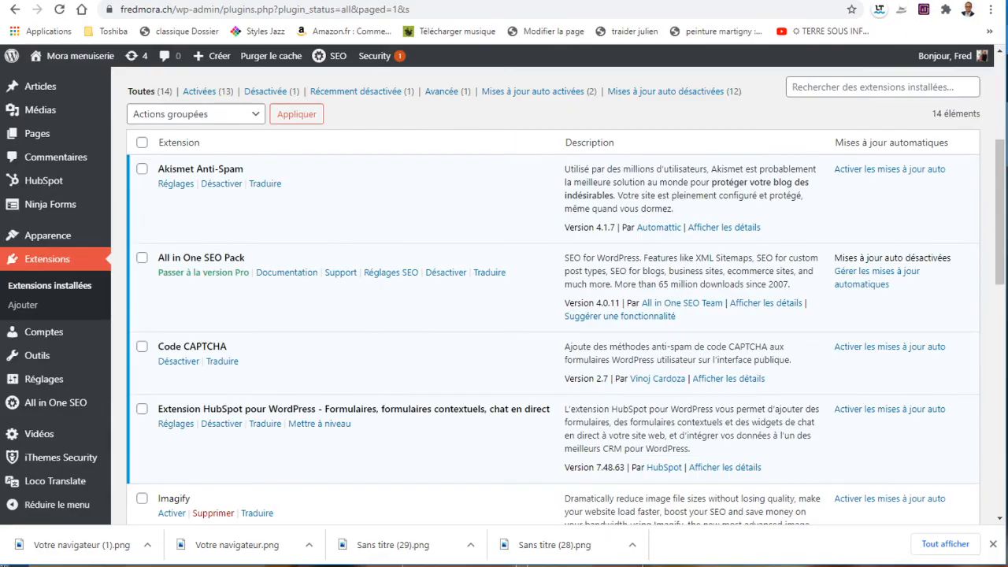
Reload the home page in the private browsing window to check its loading with Imagify deactivated
{"action": "key", "text": "alt+Tab"}
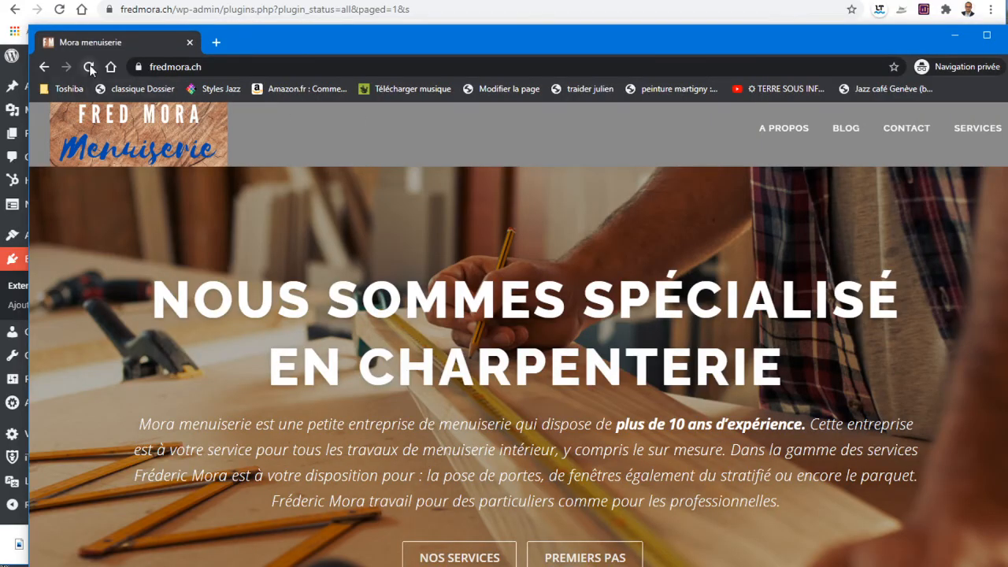
{"action": "left_click", "coordinate": [89, 67]}
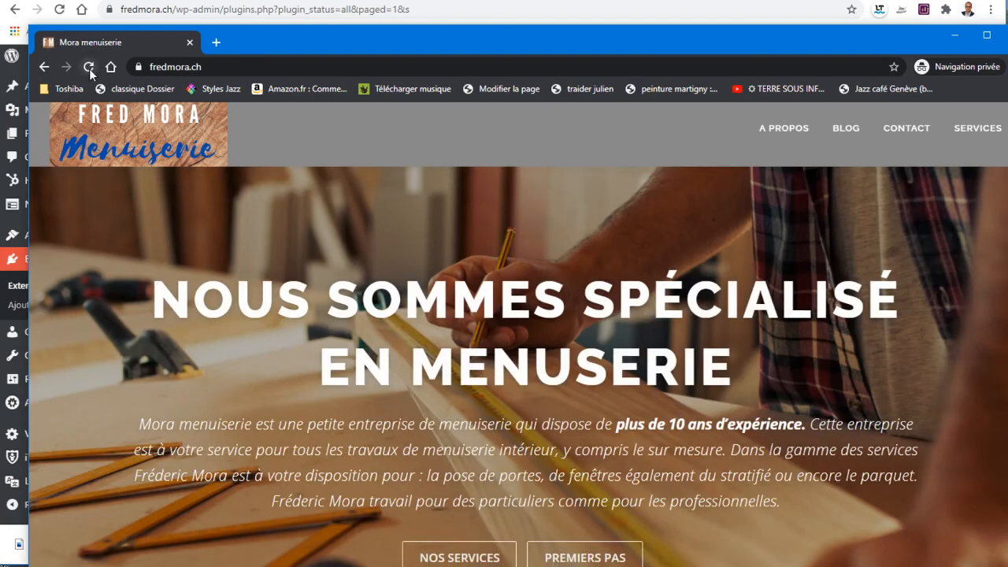
{"action": "left_click", "coordinate": [89, 68]}
Go back to the list of installed extensions and reactivate the Imagify plugin
{"action": "left_click", "coordinate": [237, 2]}
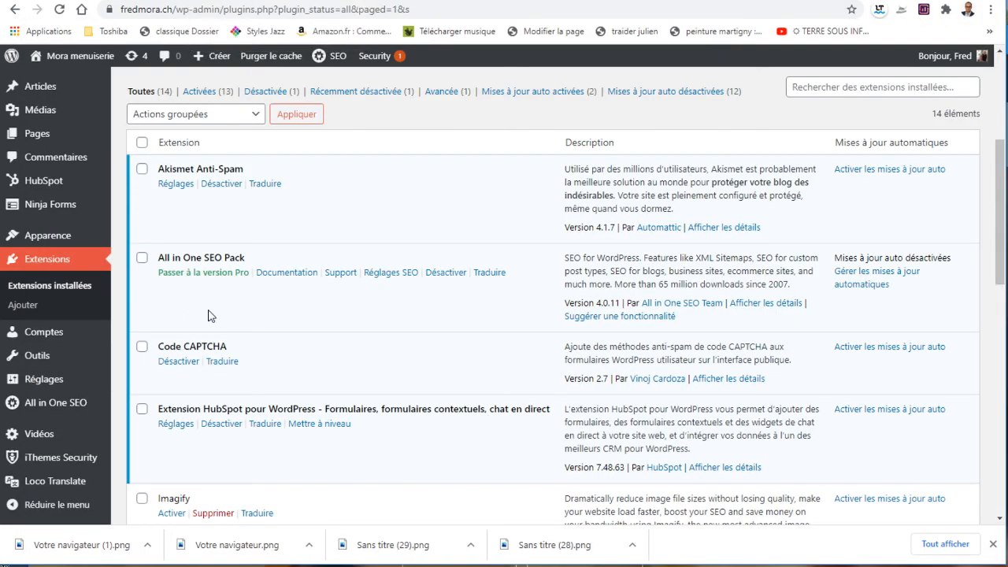
{"action": "scroll", "coordinate": [209, 317], "scroll_direction": "down", "scroll_amount": 3}
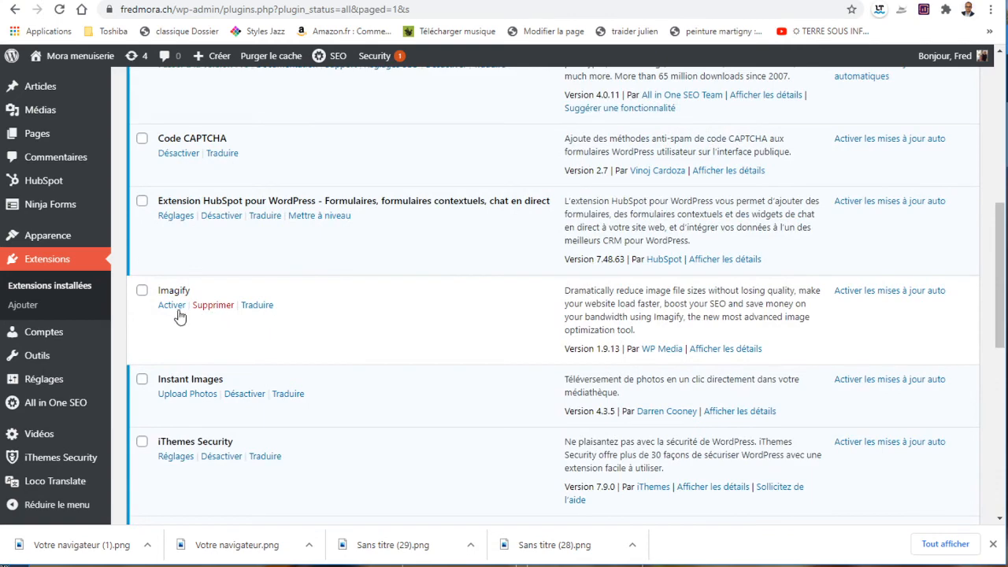
{"action": "left_click", "coordinate": [178, 307]}
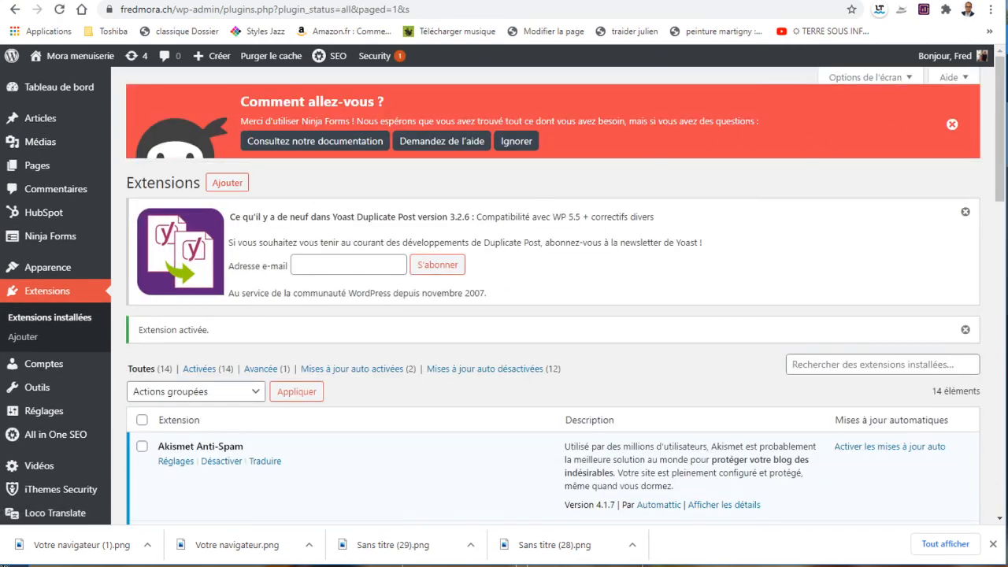
Reload the home page in the private browsing window with Imagify active again and examine its images
{"action": "key", "text": "alt+Tab"}
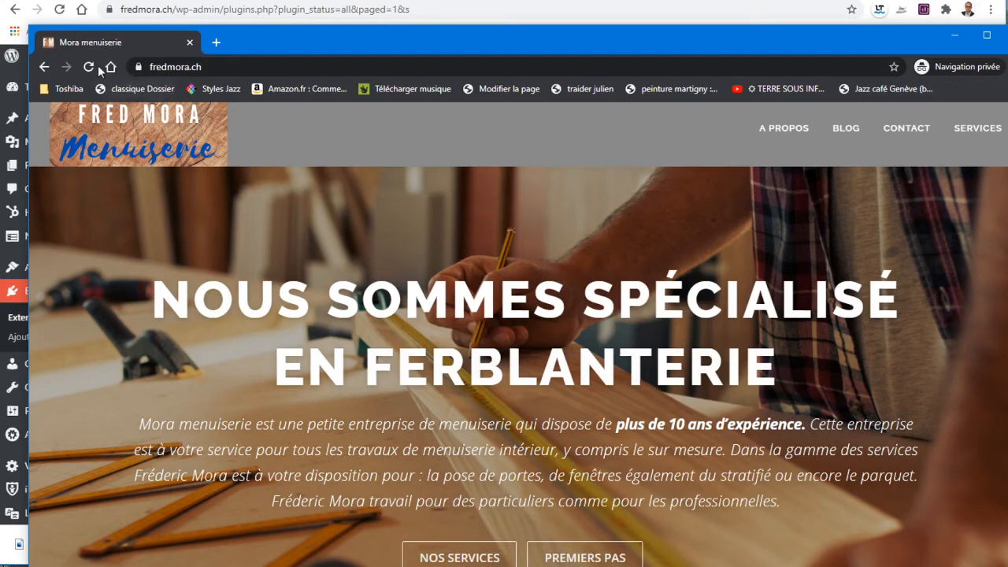
{"action": "left_click", "coordinate": [89, 67]}
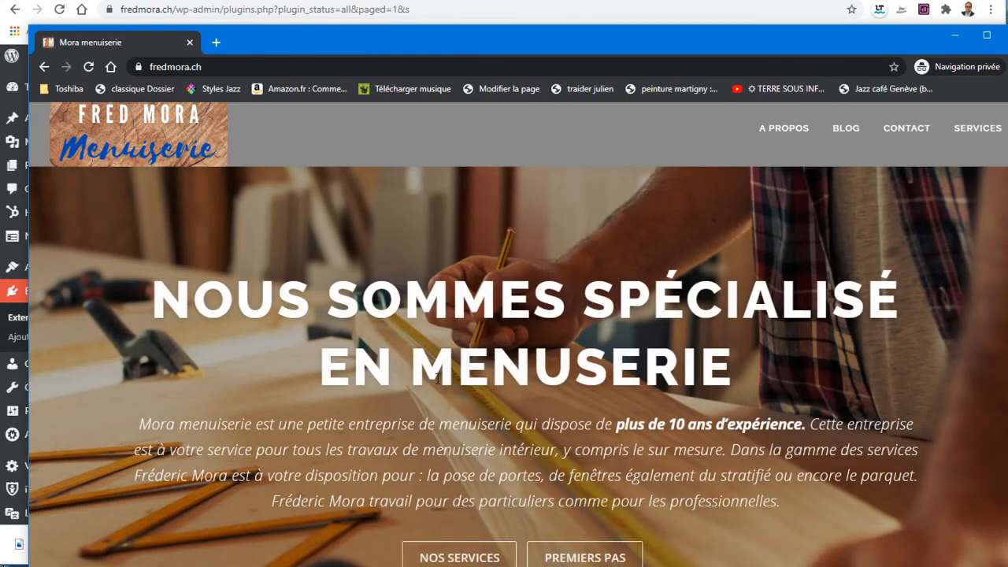
{"action": "scroll", "coordinate": [532, 418], "scroll_direction": "down", "scroll_amount": 5}
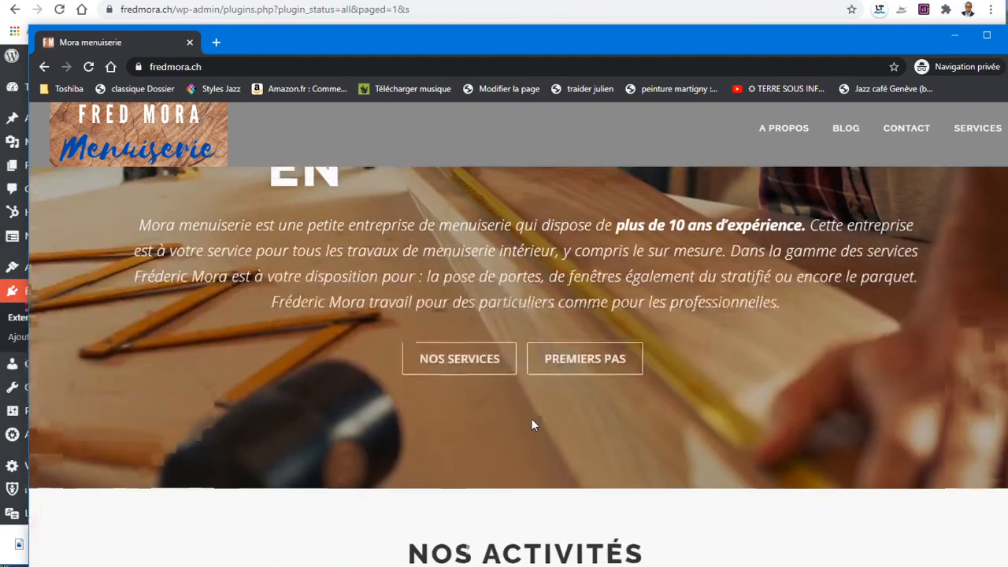
{"action": "scroll", "coordinate": [532, 425], "scroll_direction": "up", "scroll_amount": 5}
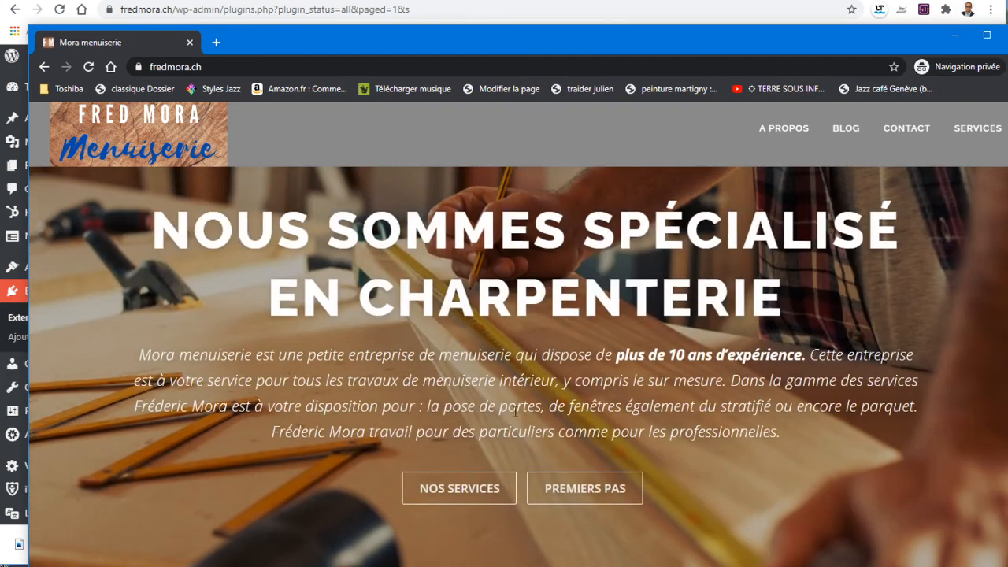